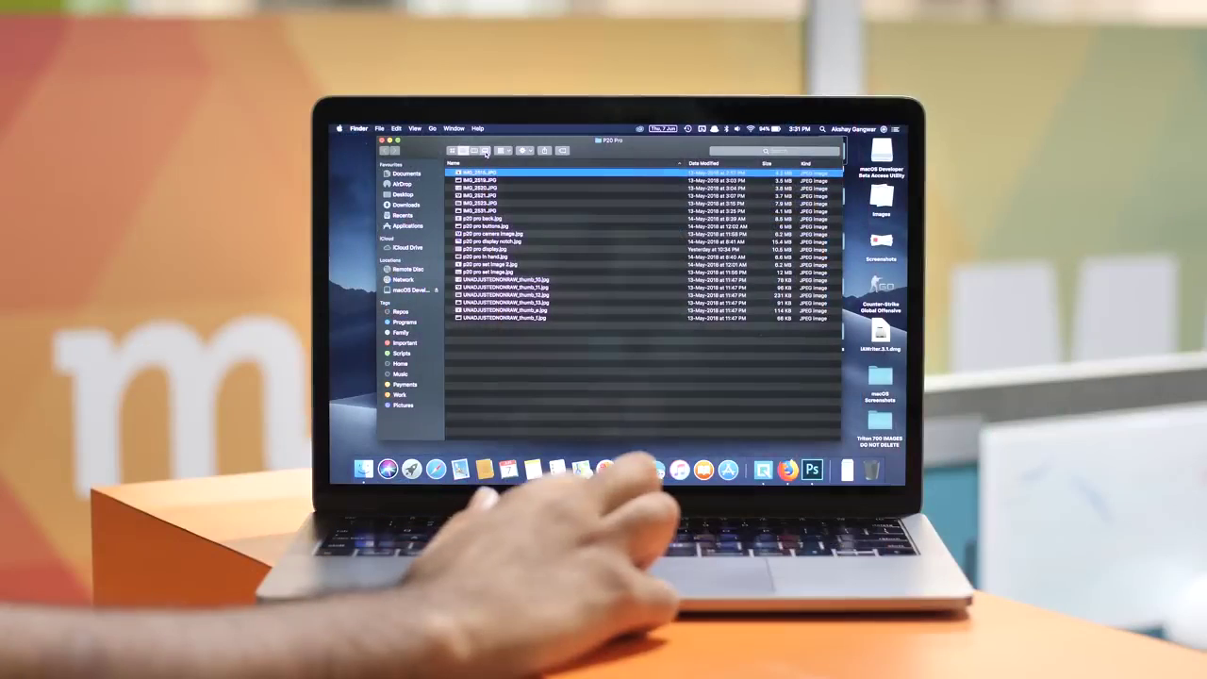
Step: Switch the P20 Pro folder to Gallery view in Finder
click(485, 151)
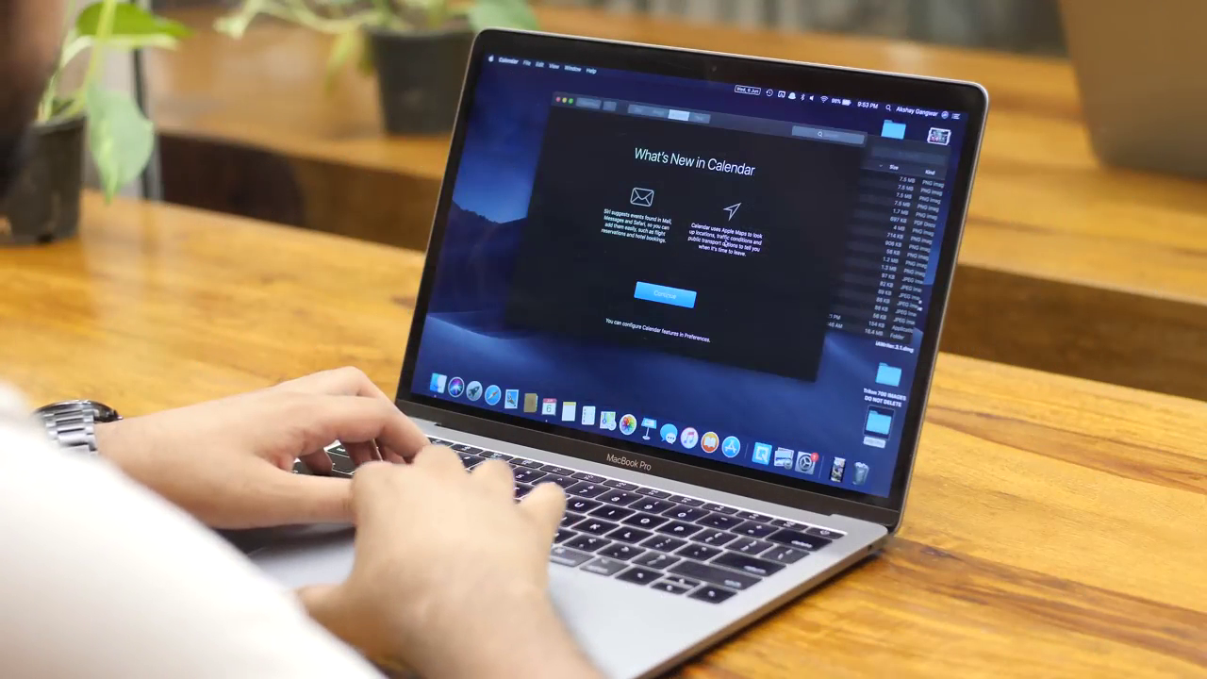
Step: Dismiss the What's New in Calendar sheet, move the Calendar window aside, and bring up Launchpad
click(665, 296)
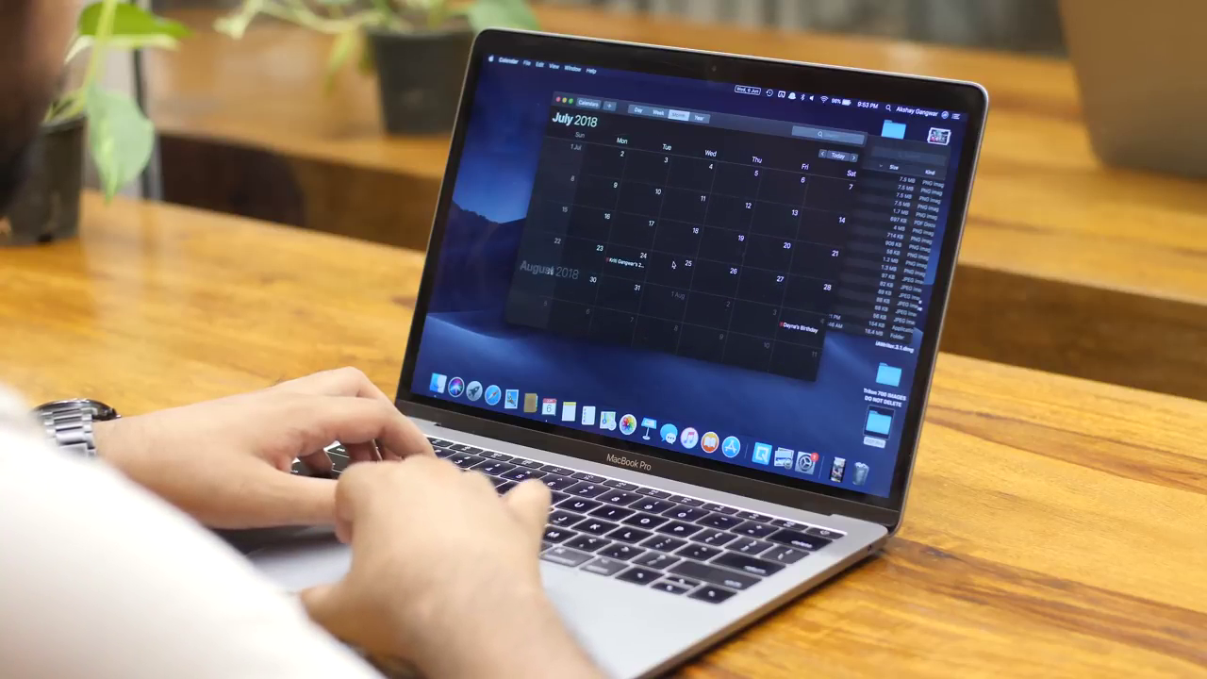
scroll(673, 265, up, 5)
drag(722, 125, 637, 142)
key(F4)
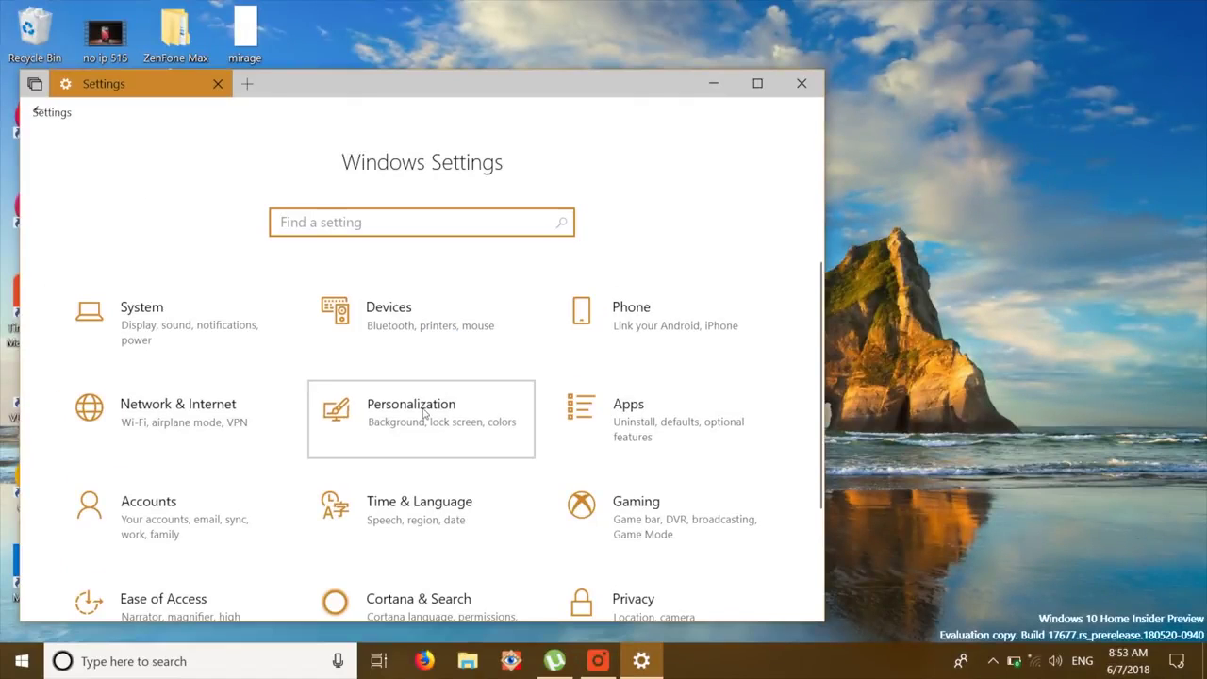
Step: Select Dark as the default app mode under Personalization > Colors
click(423, 414)
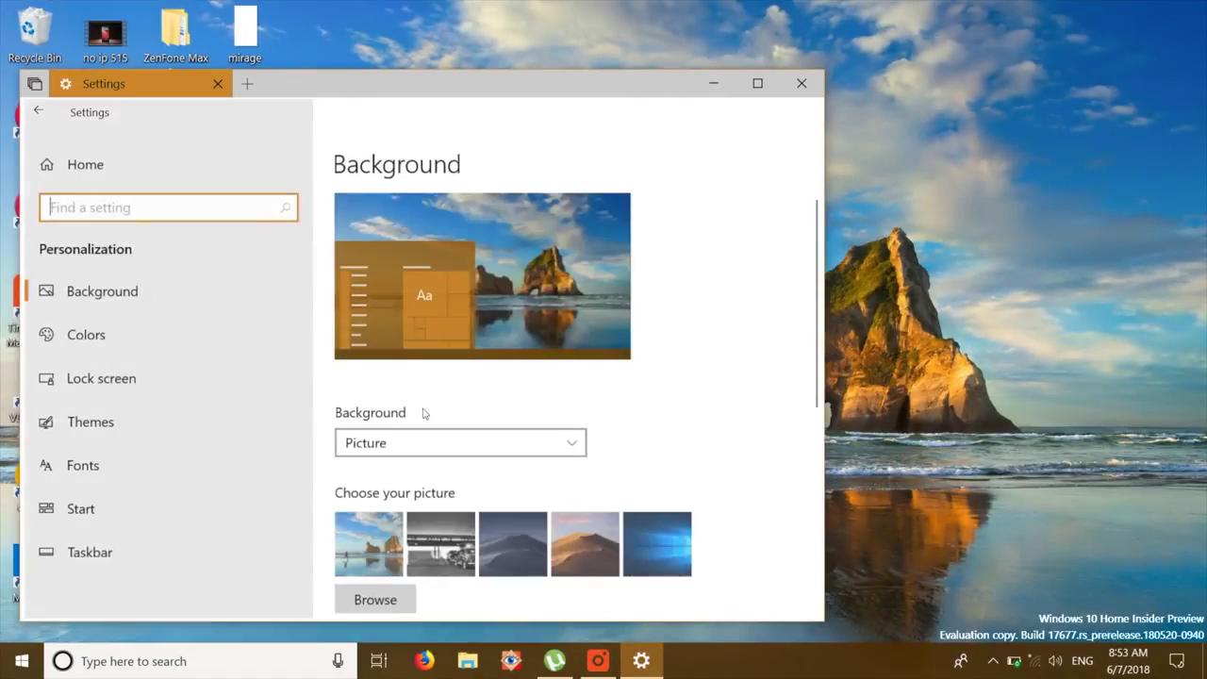
click(231, 334)
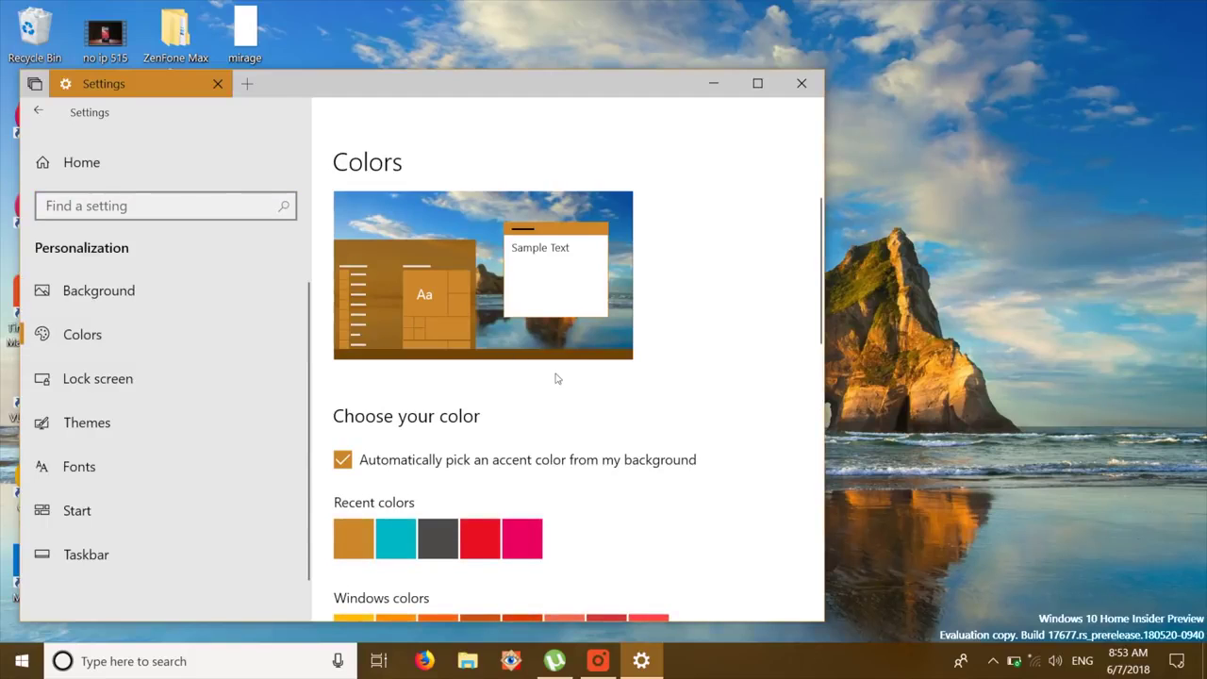
scroll(556, 378, down, 15)
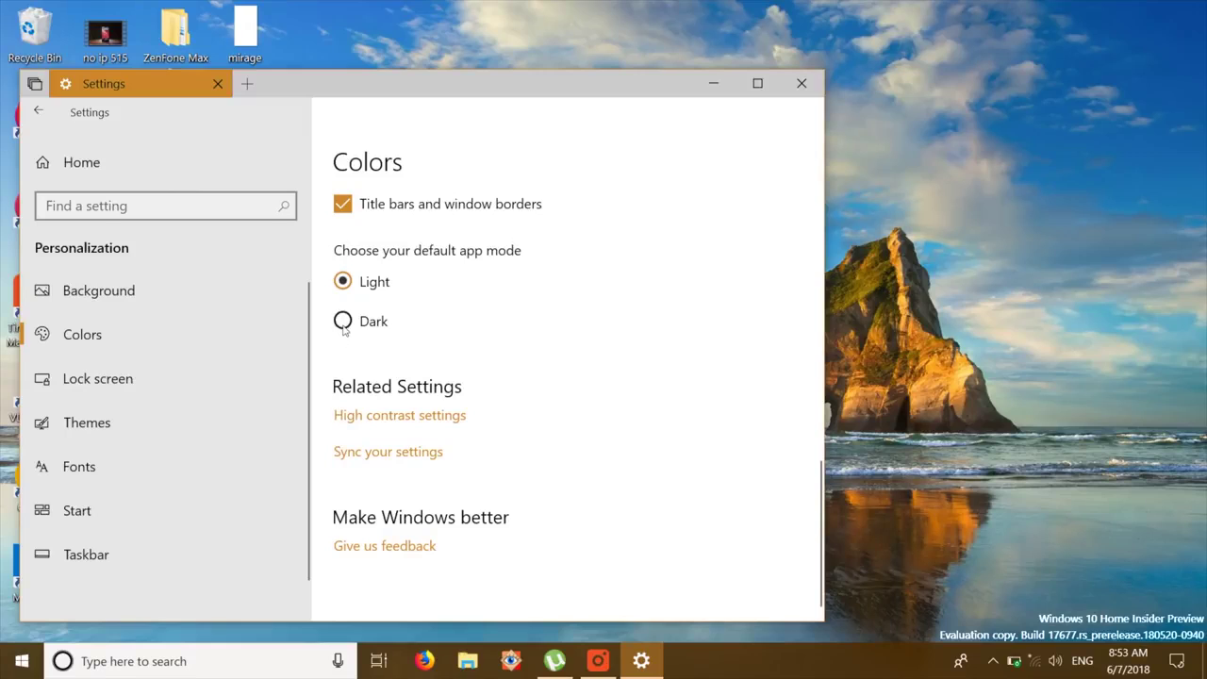
click(343, 322)
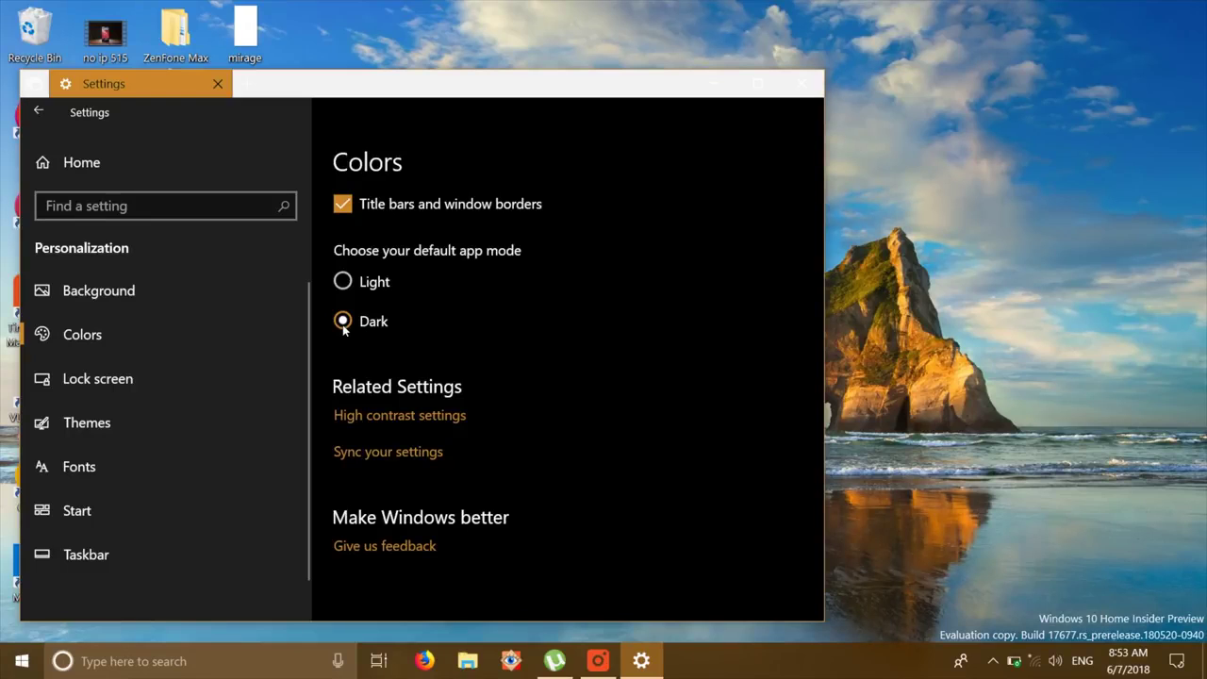
Step: Toggle automatically picking the accent colour from the background
click(23, 664)
click(23, 665)
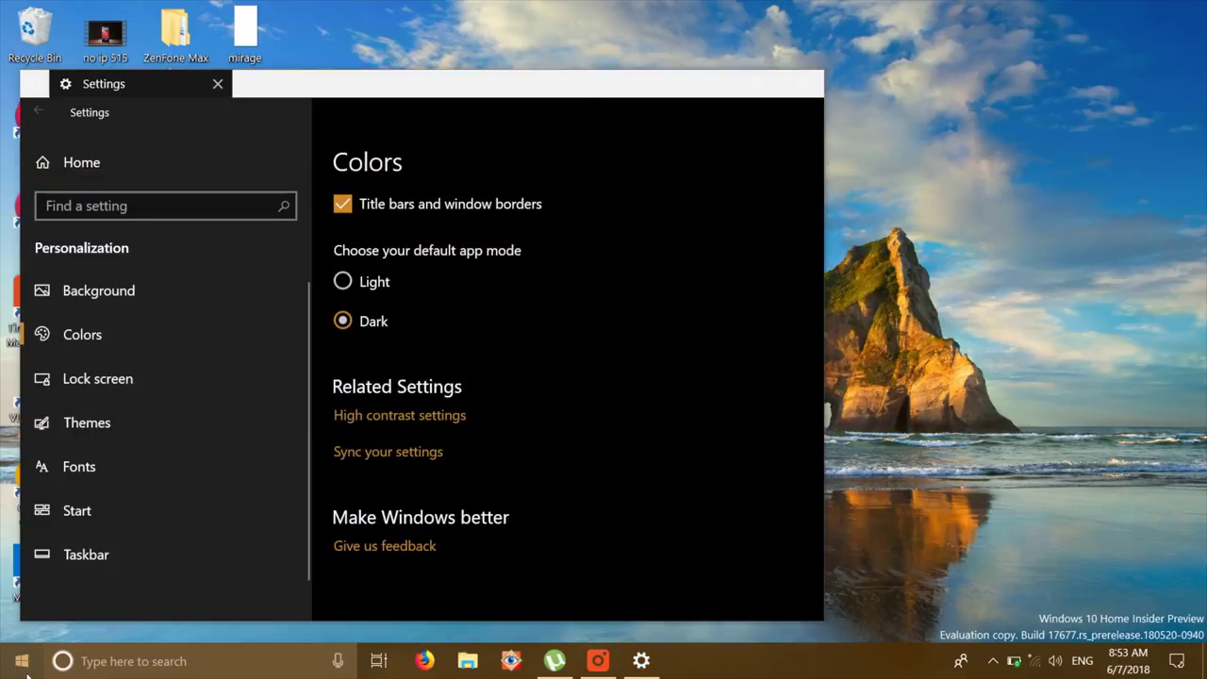
scroll(405, 349, up, 10)
click(355, 370)
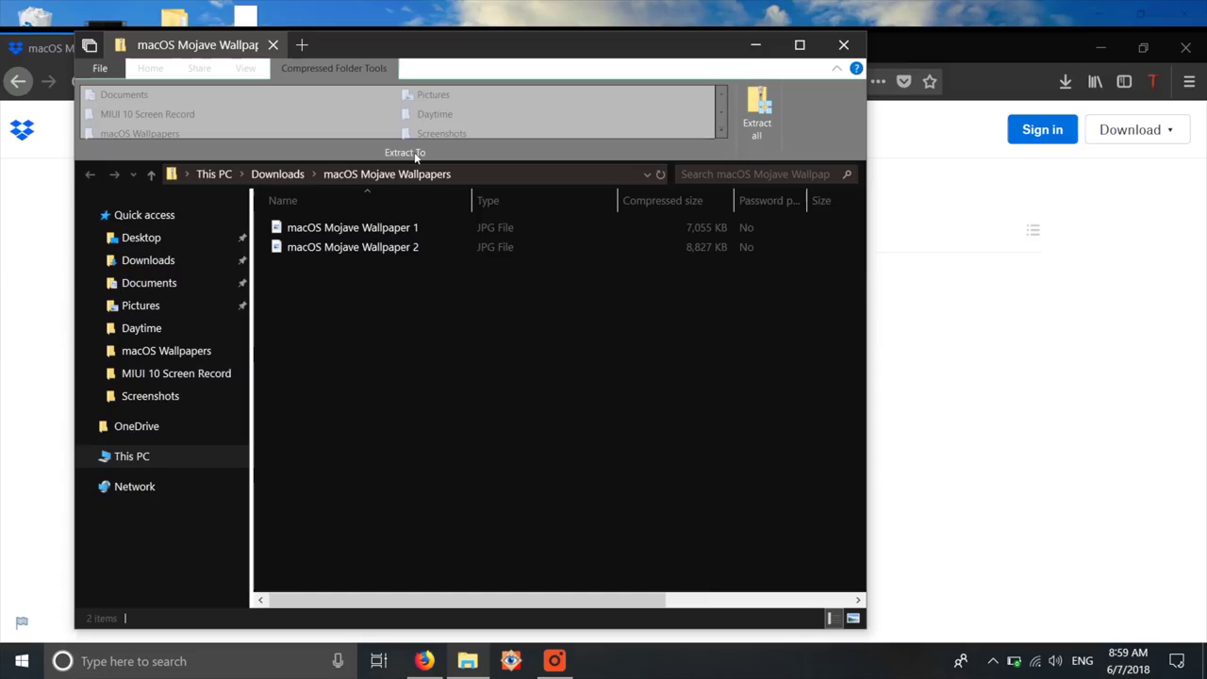
Step: Extract the Mojave wallpapers into Downloads and paste a duplicate of each image
click(764, 111)
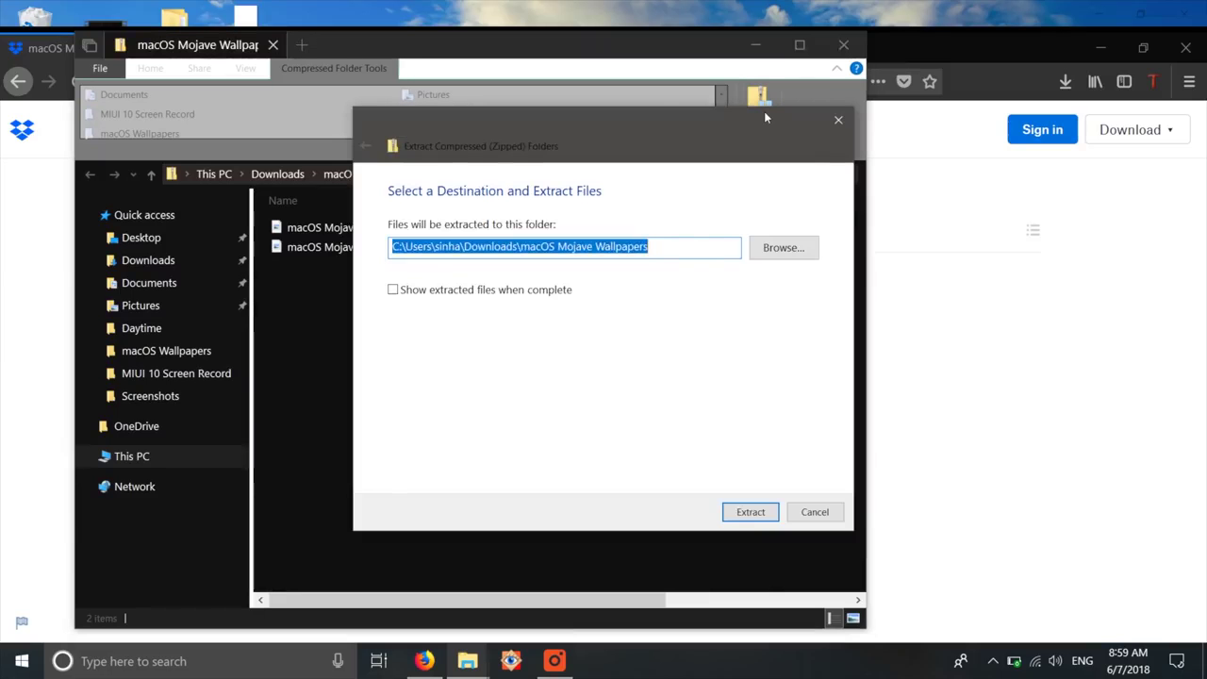
key(Return)
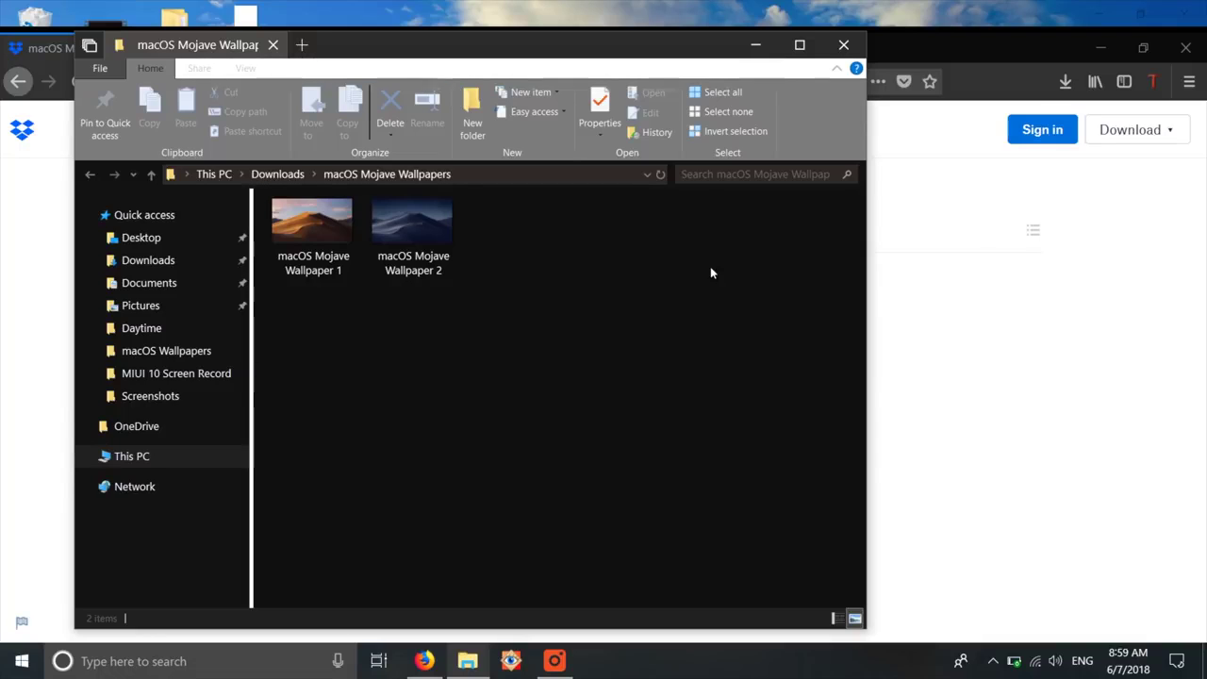
right_click(311, 232)
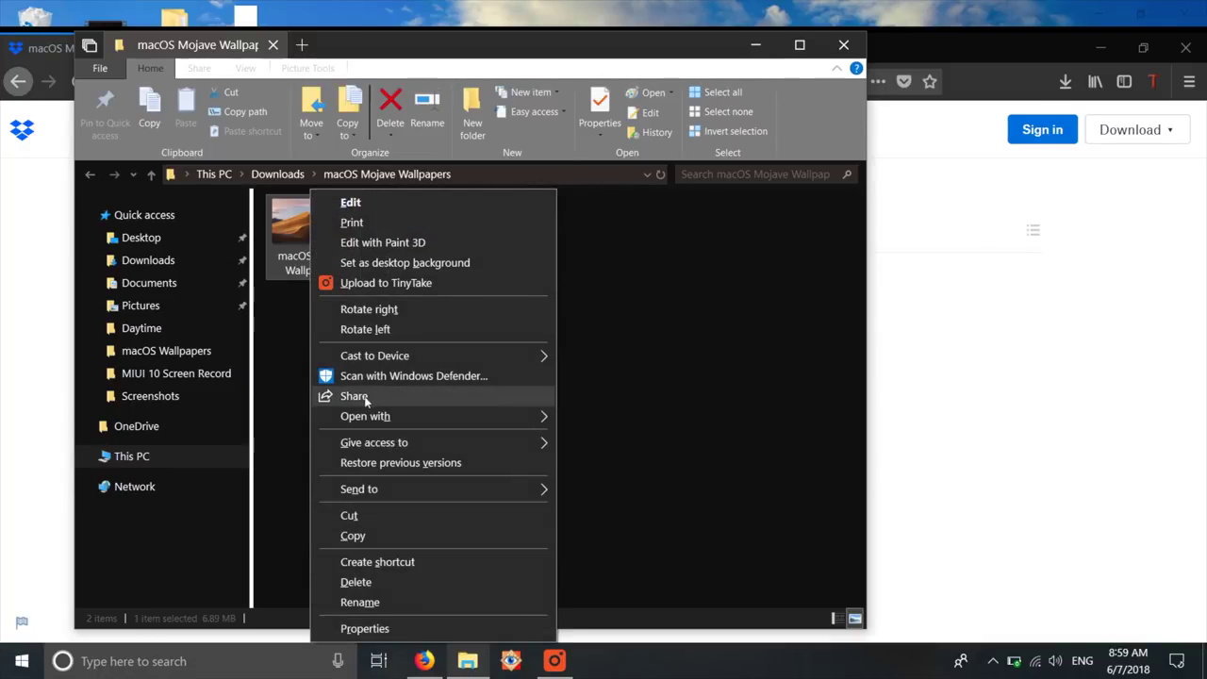
click(429, 535)
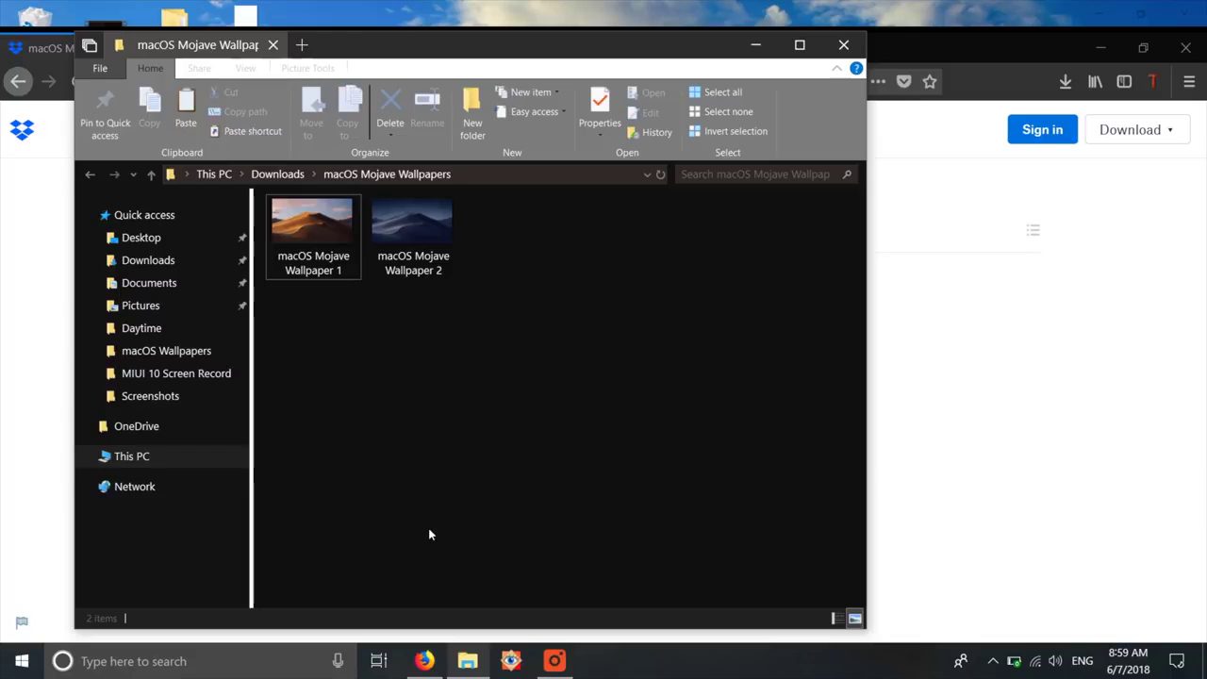
key(ctrl+v)
click(512, 250)
key(ctrl+c)
key(ctrl+v)
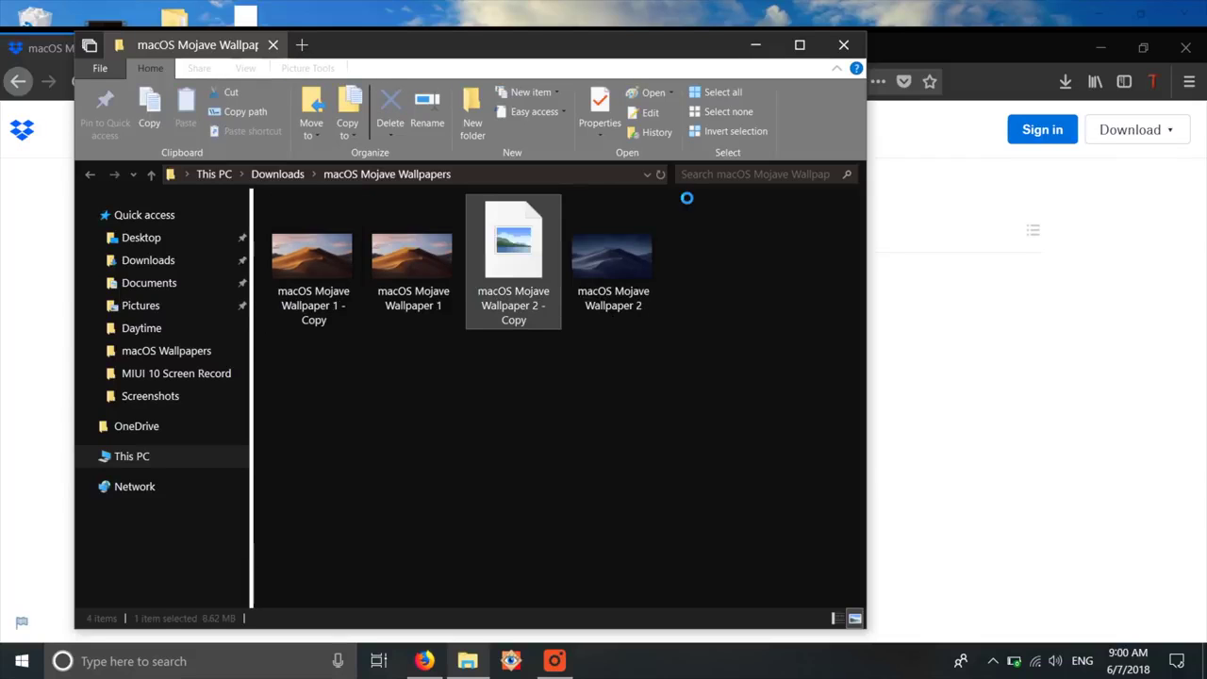
Step: Rename the four wallpaper files 1, 2, 3 and 4
key(Home)
key(F2)
text(1)
key(Tab)
text(2)
key(Tab)
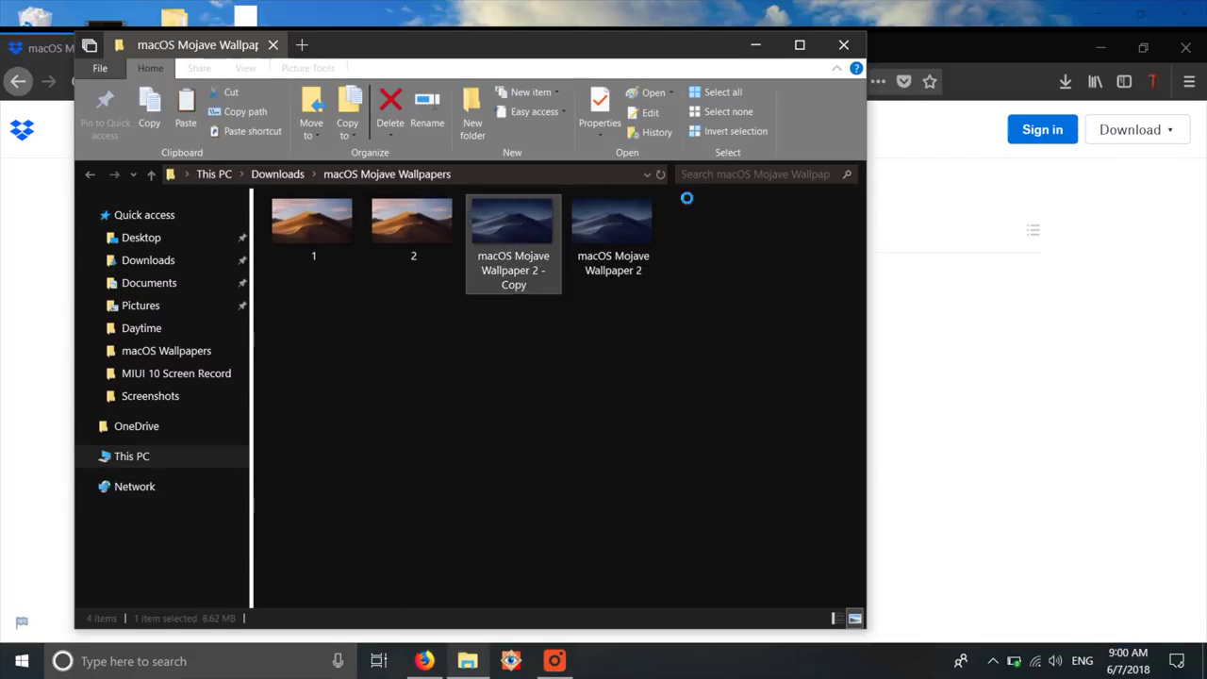
text(3	4)
key(super+i)
click(458, 424)
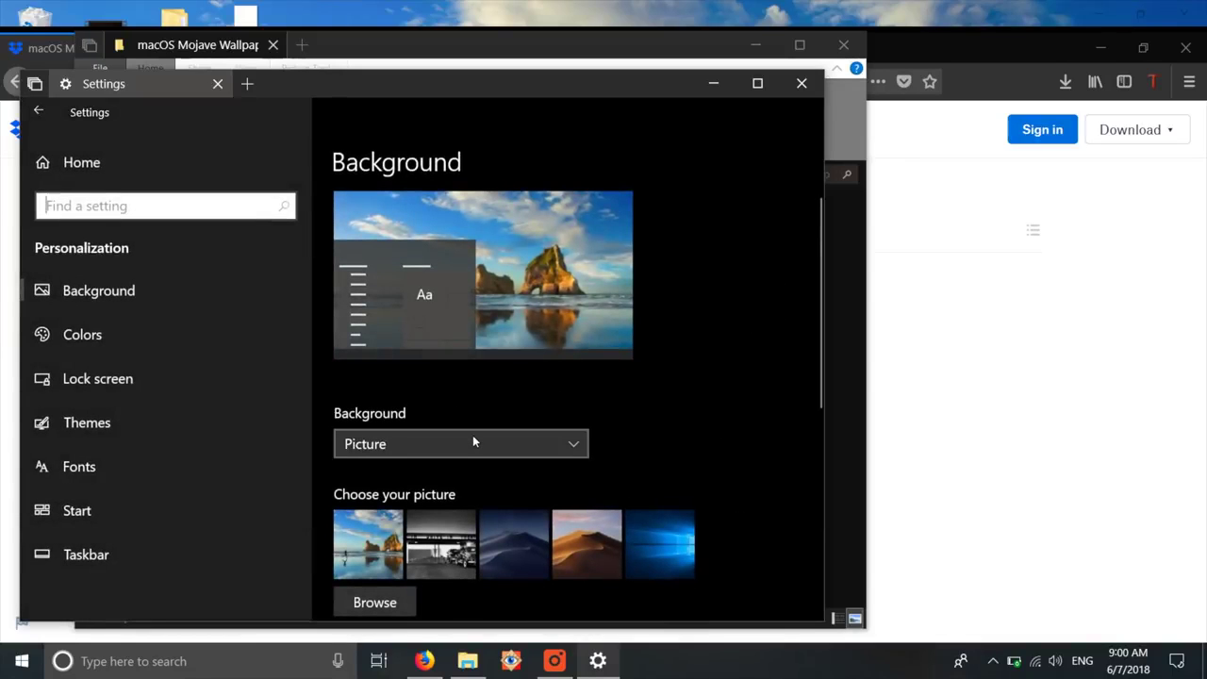
Step: Choose Slideshow from the macOS Mojave Wallpapers folder, with pictures changing every 6 hours
click(473, 437)
click(449, 498)
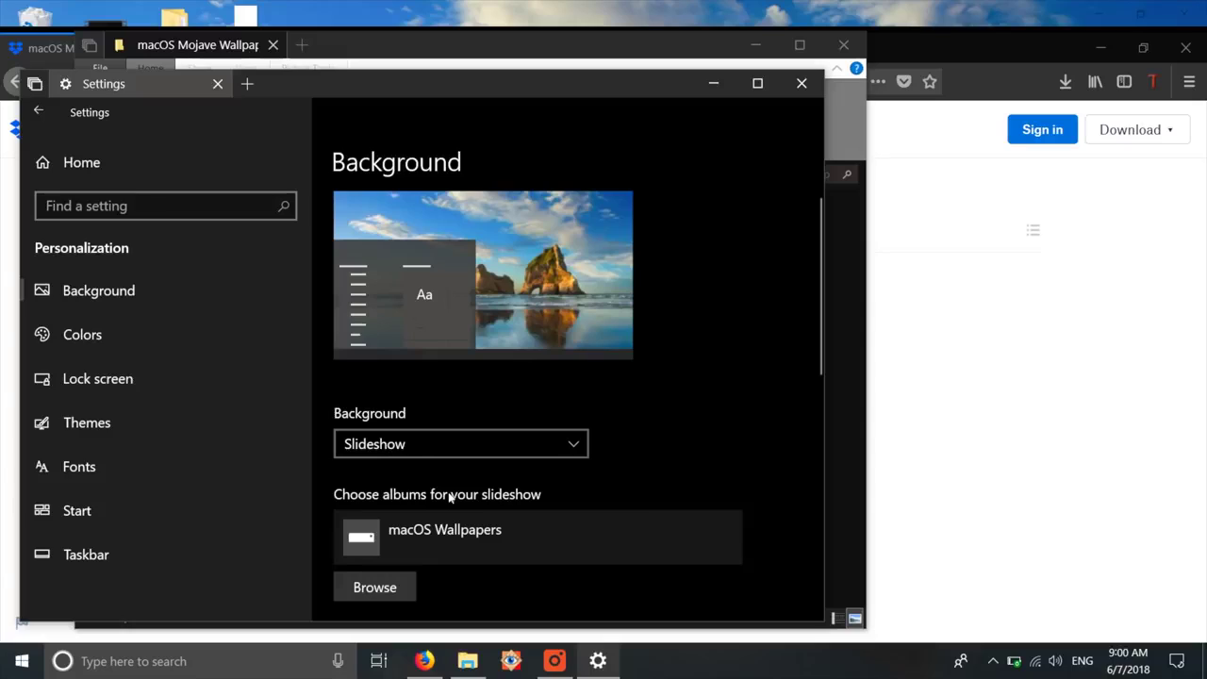
click(442, 556)
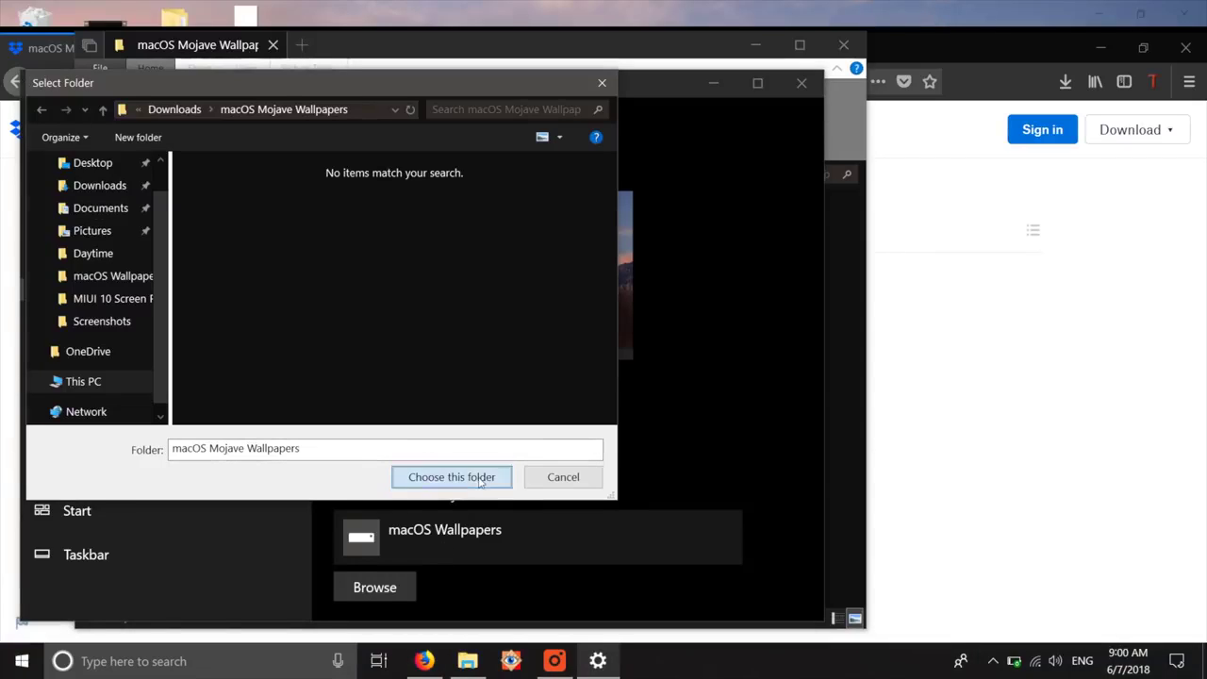
click(451, 477)
scroll(480, 481, down, 3)
click(410, 544)
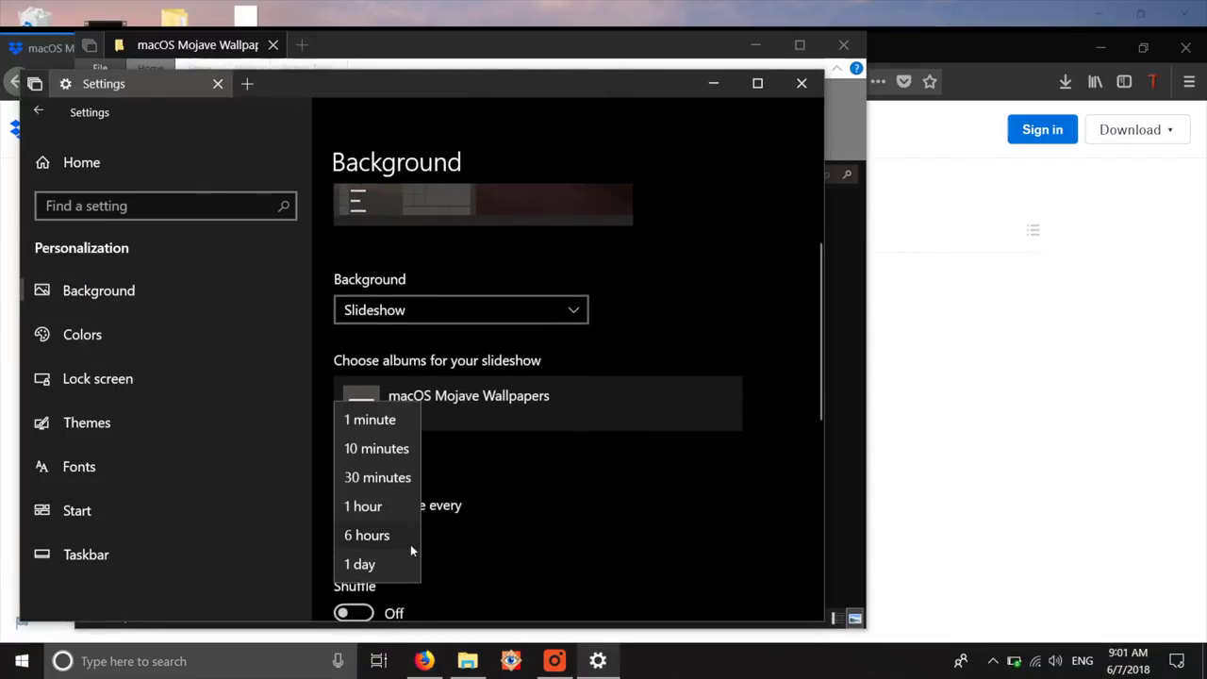
click(390, 538)
scroll(607, 505, down, 2)
scroll(606, 505, down, 3)
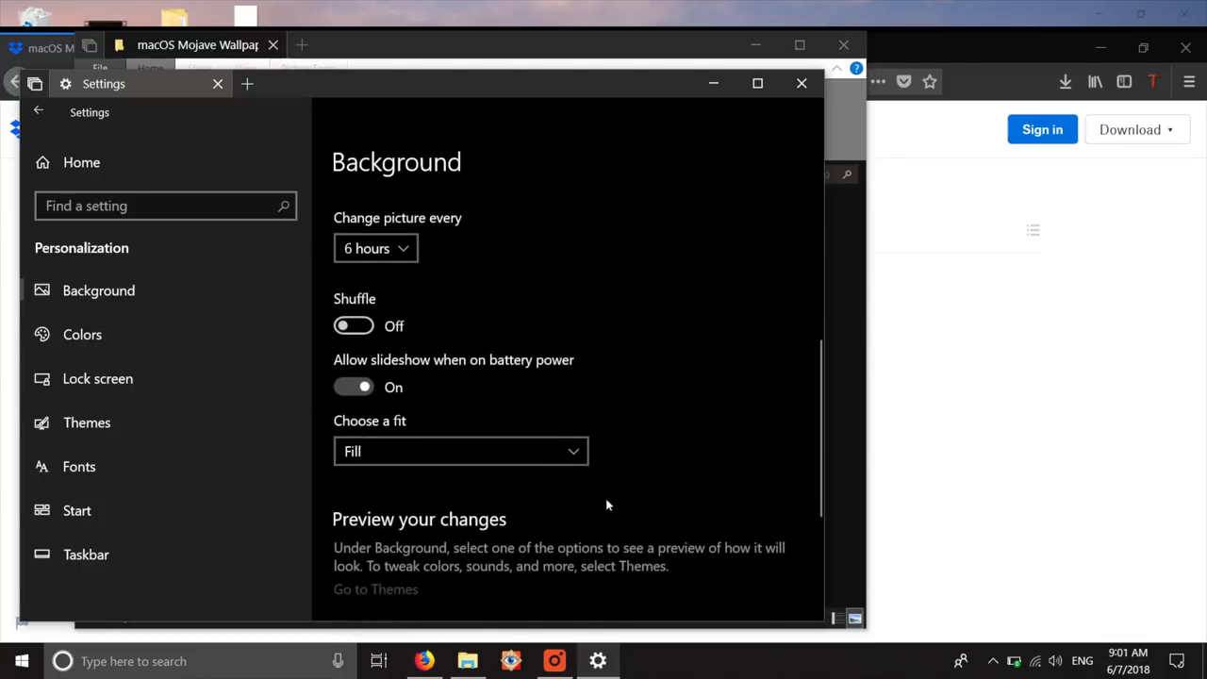
scroll(605, 498, down, 3)
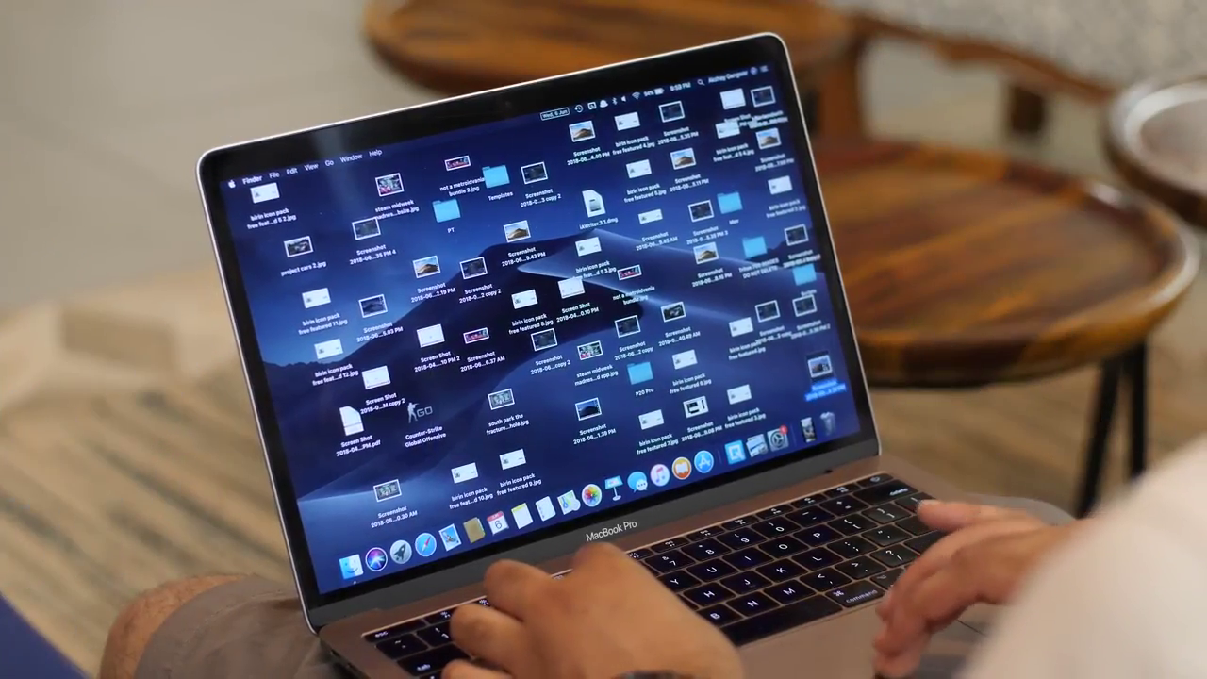
Step: Turn on View > Use Stacks for the macOS desktop
click(803, 307)
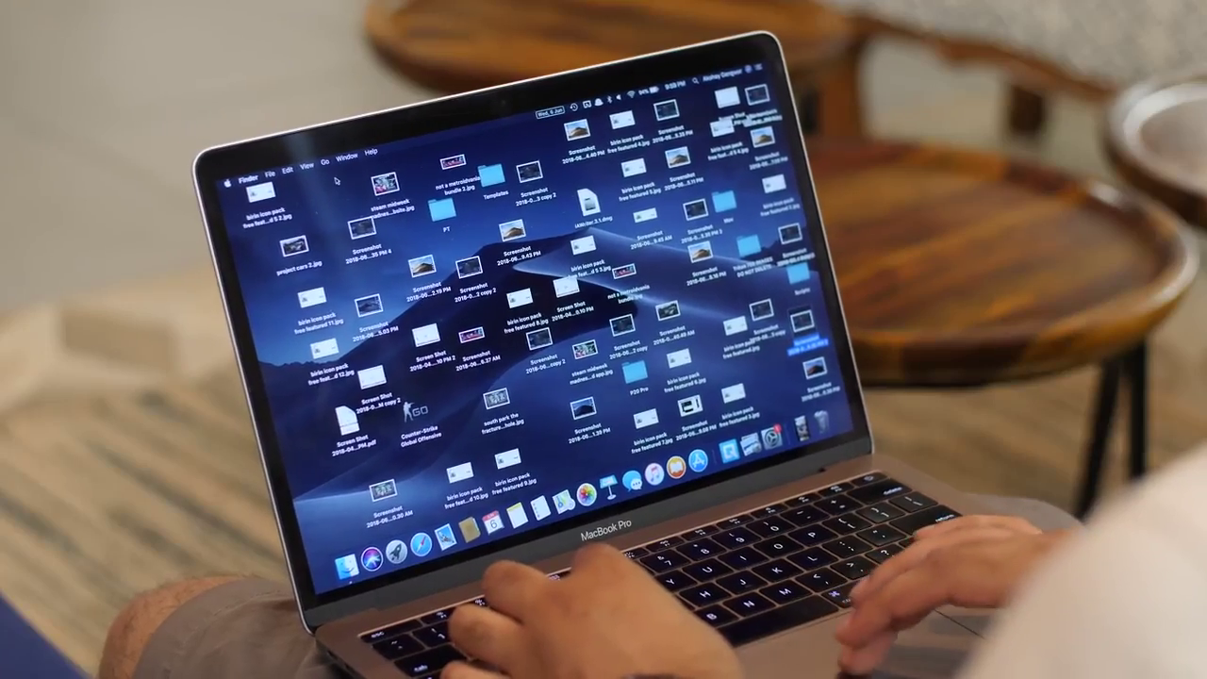
click(303, 166)
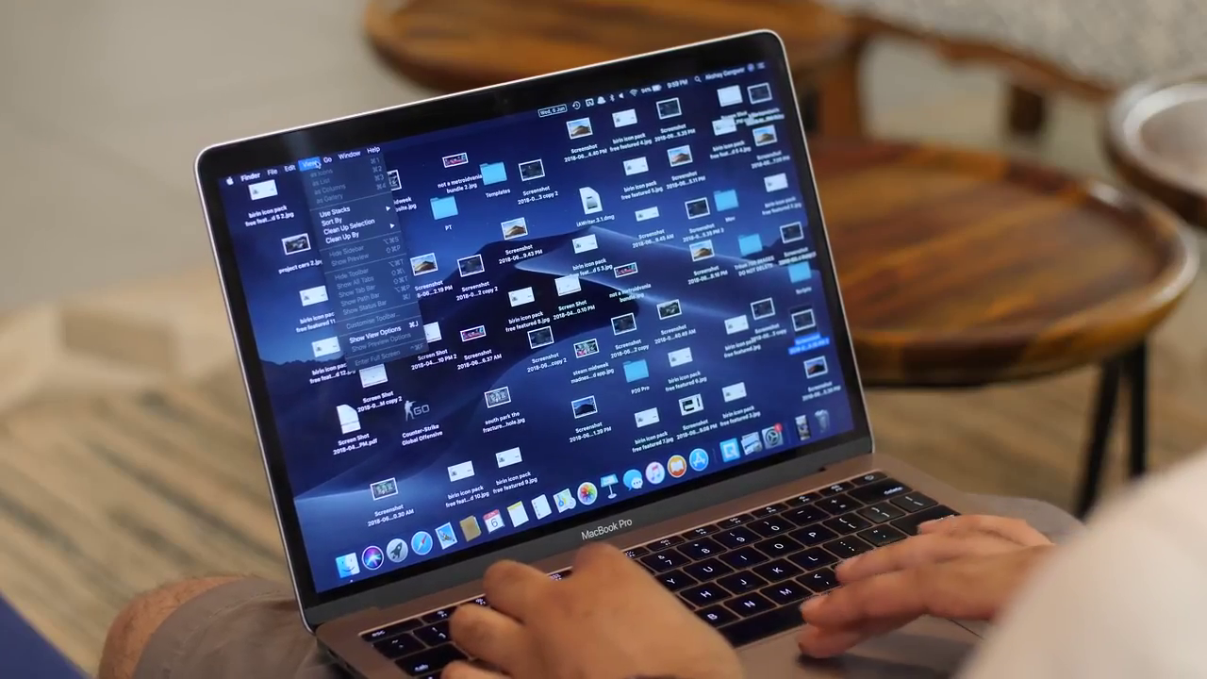
click(336, 214)
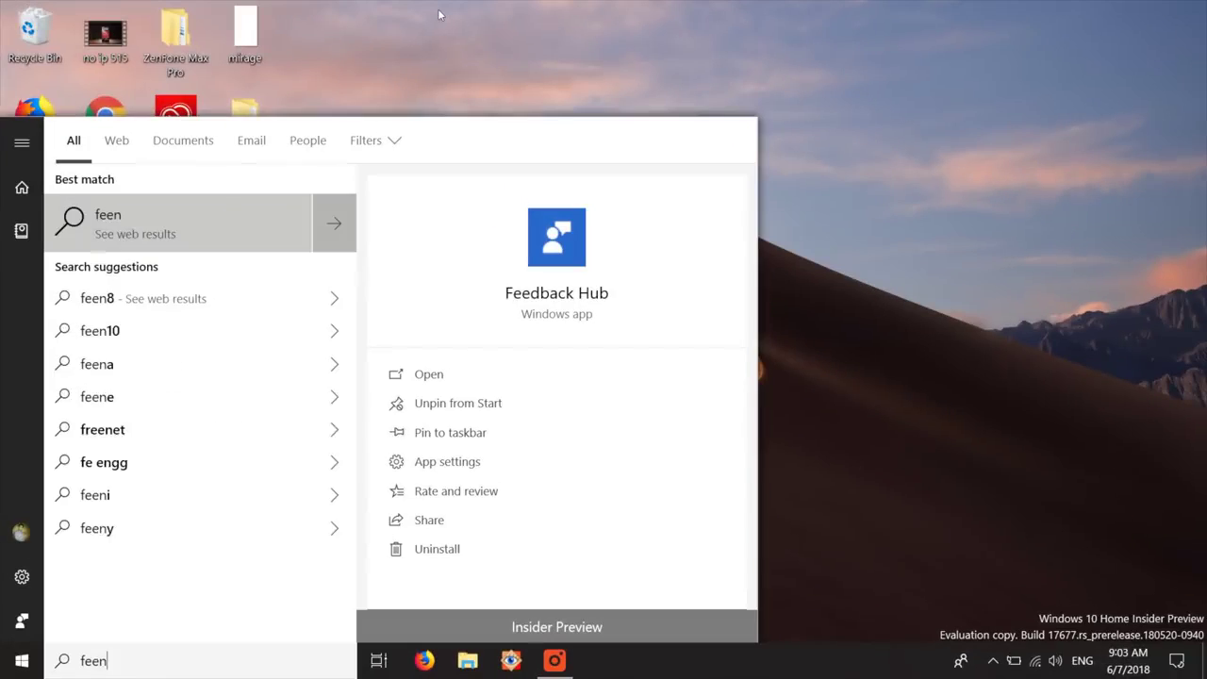
Step: Launch Fences from search and re-enable it
key(BackSpace)
key(BackSpace)
text(n)
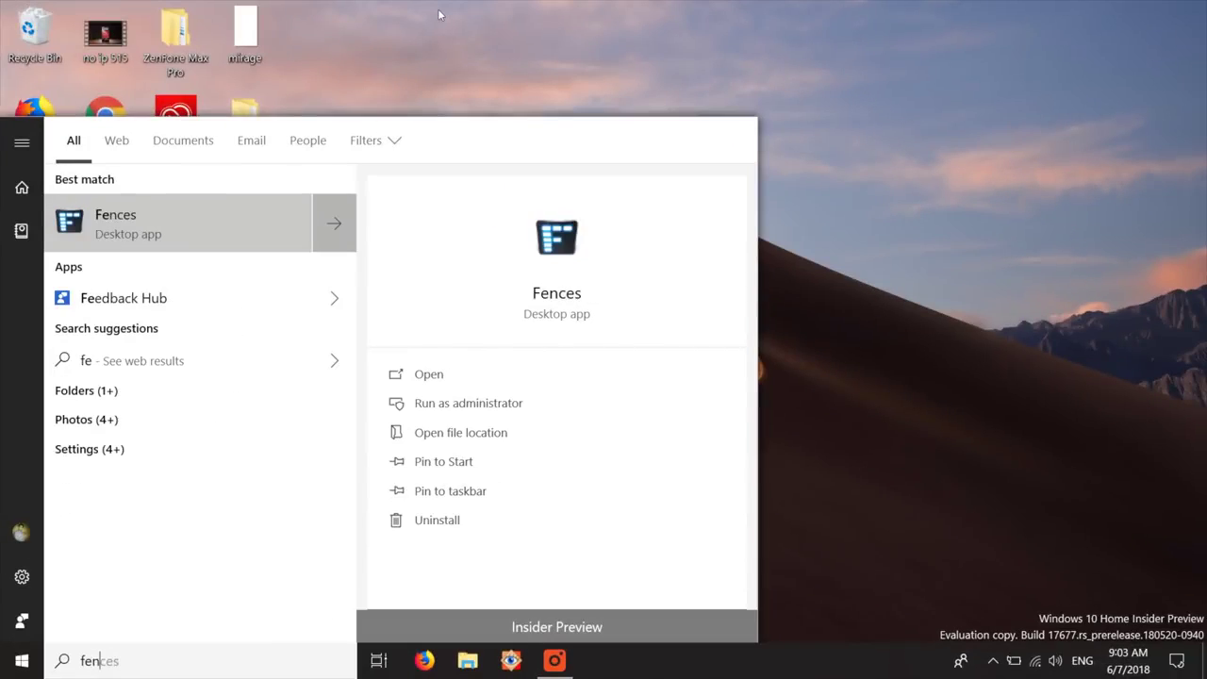
text(ces)
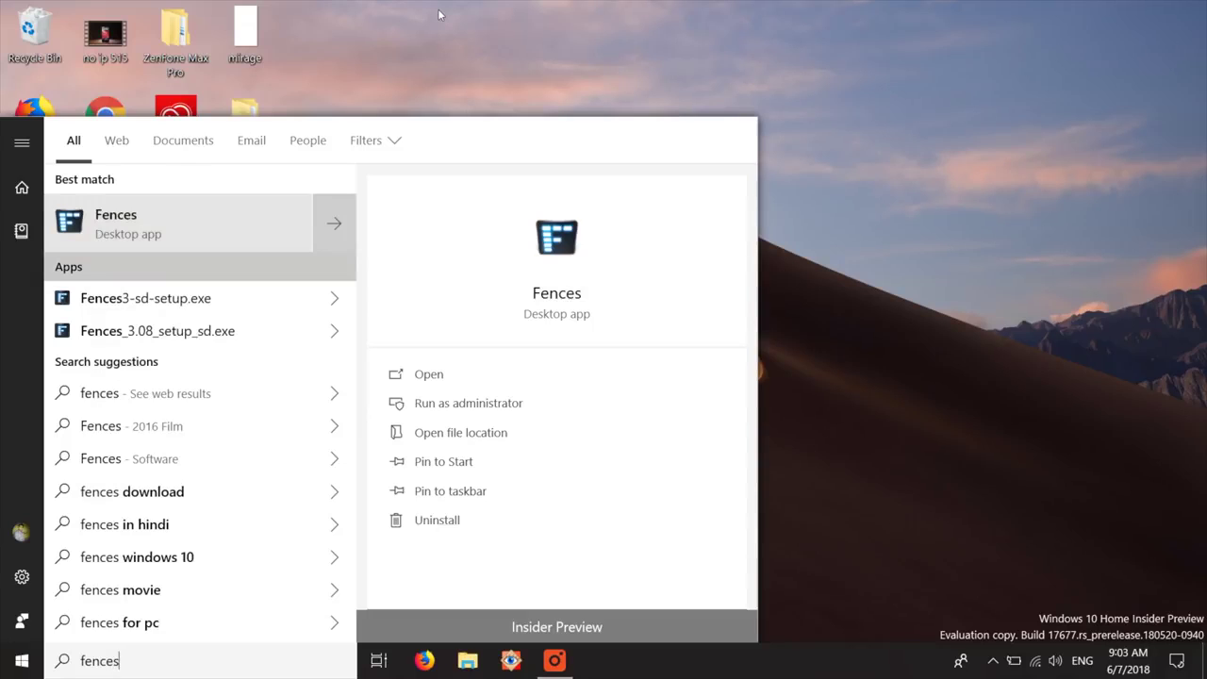
key(Return)
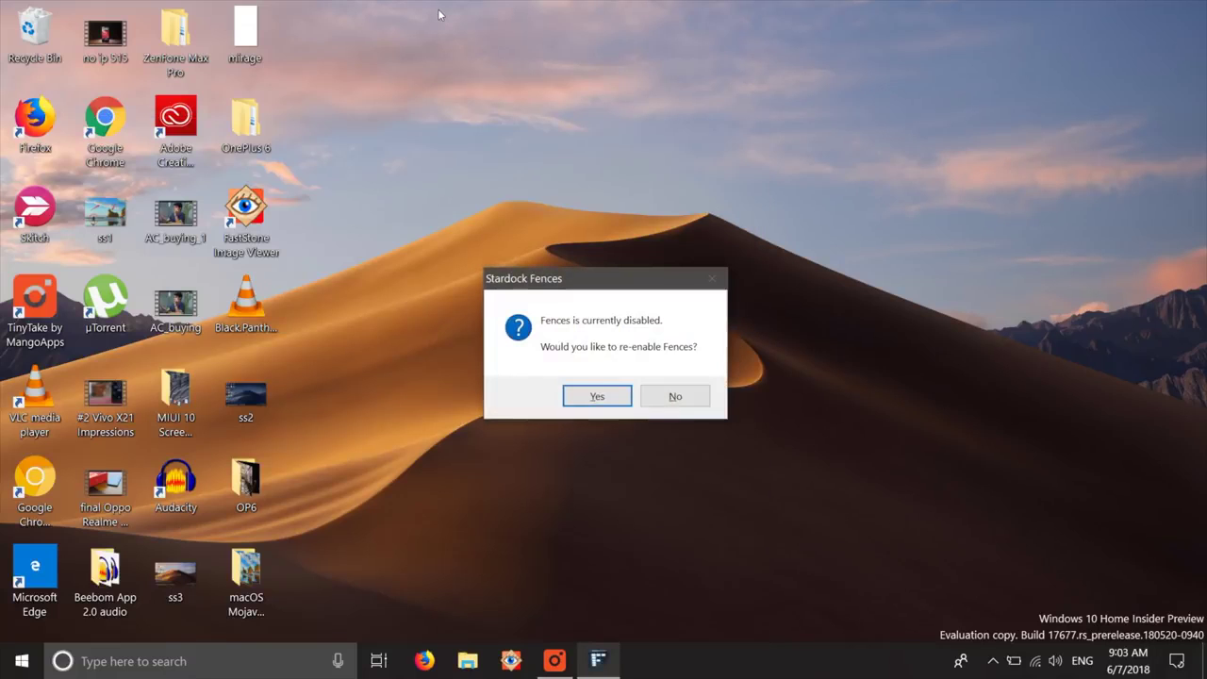
click(597, 396)
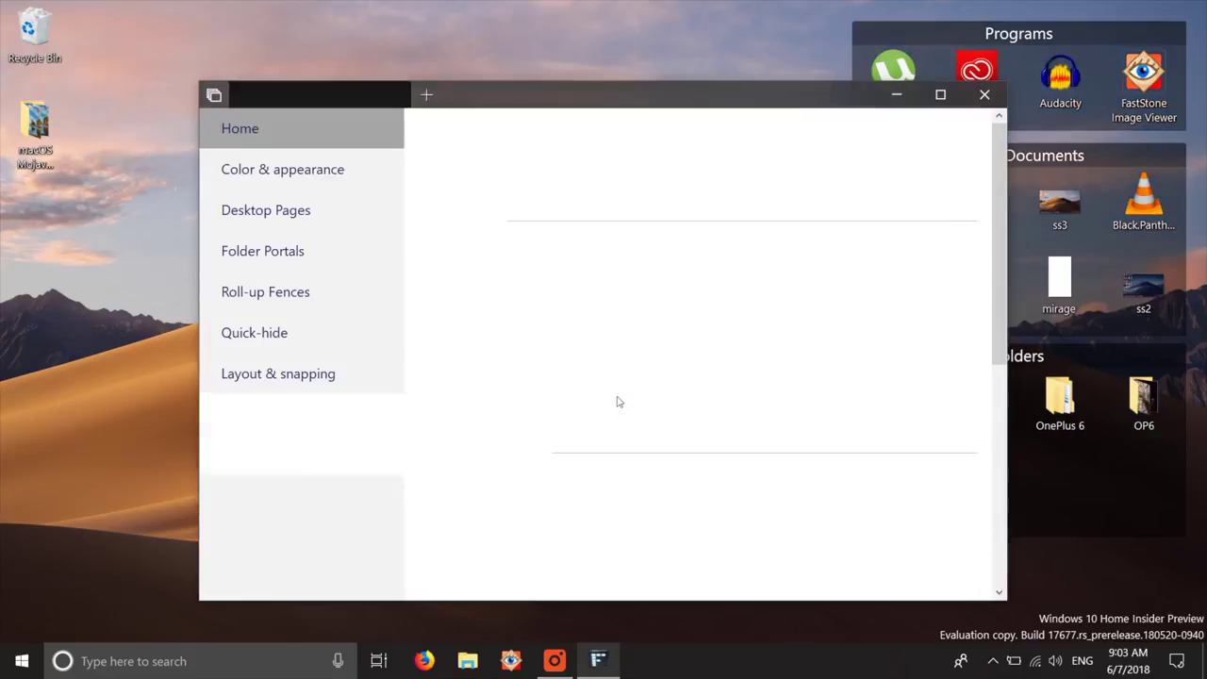
Step: Enable Roll-up Fences and expand a fence by its title bar
click(363, 293)
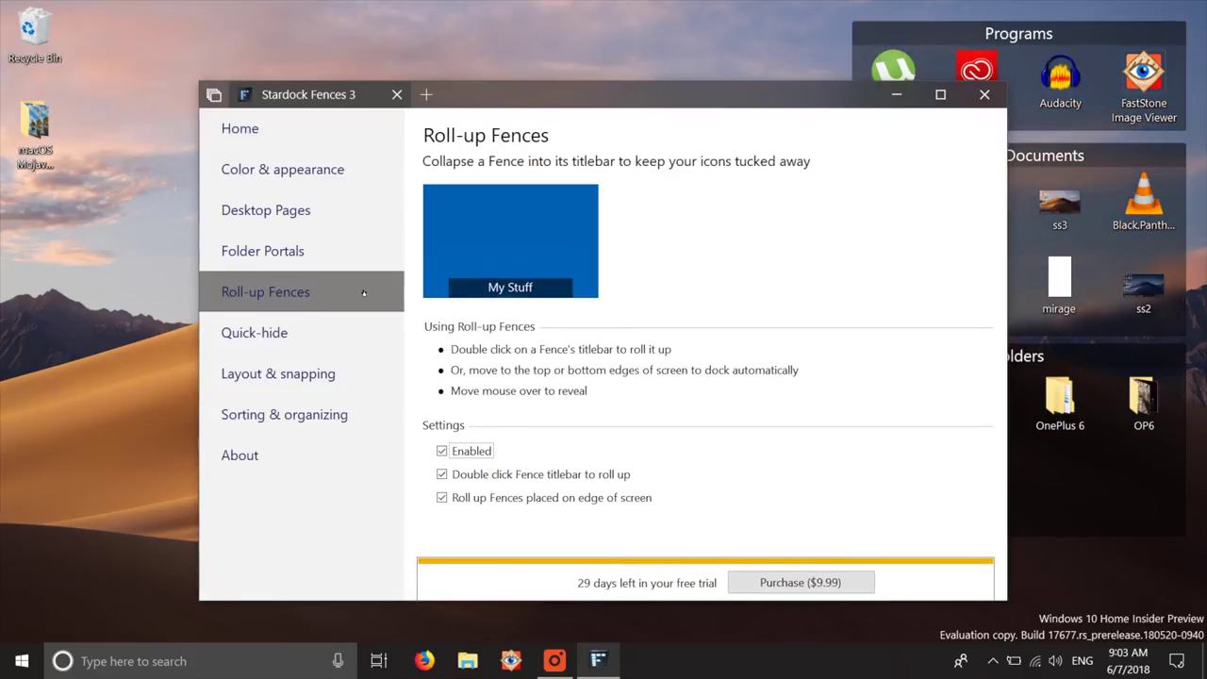
click(451, 454)
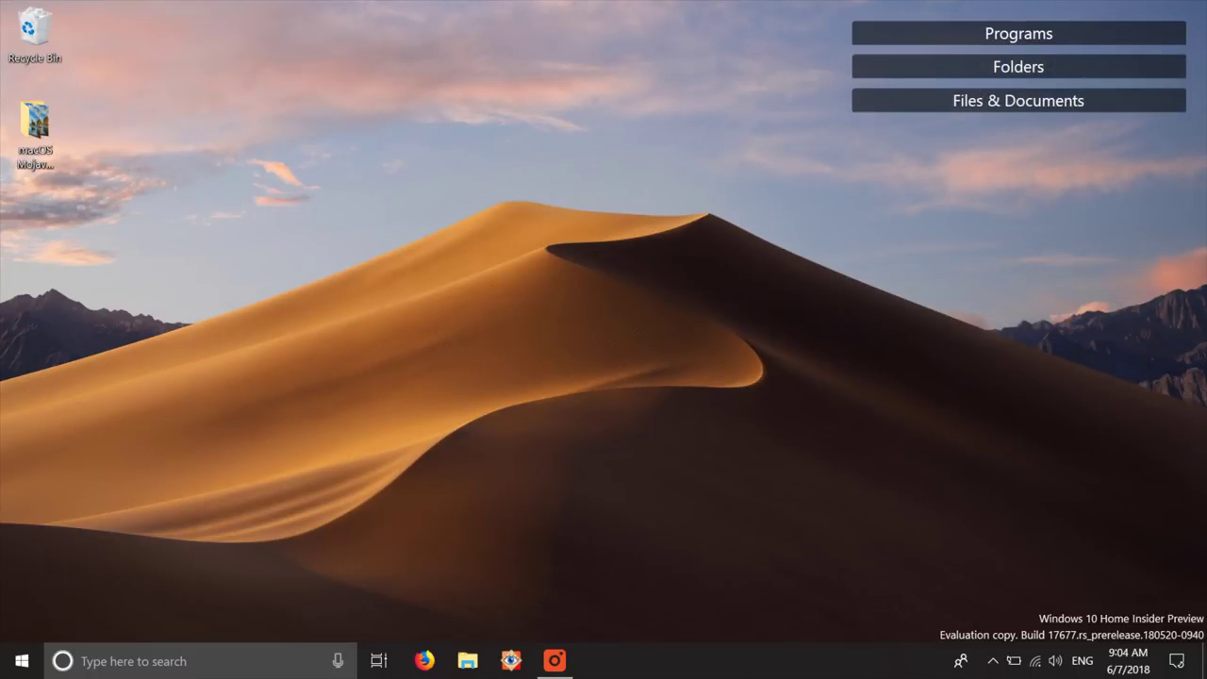
mouse_move(862, 72)
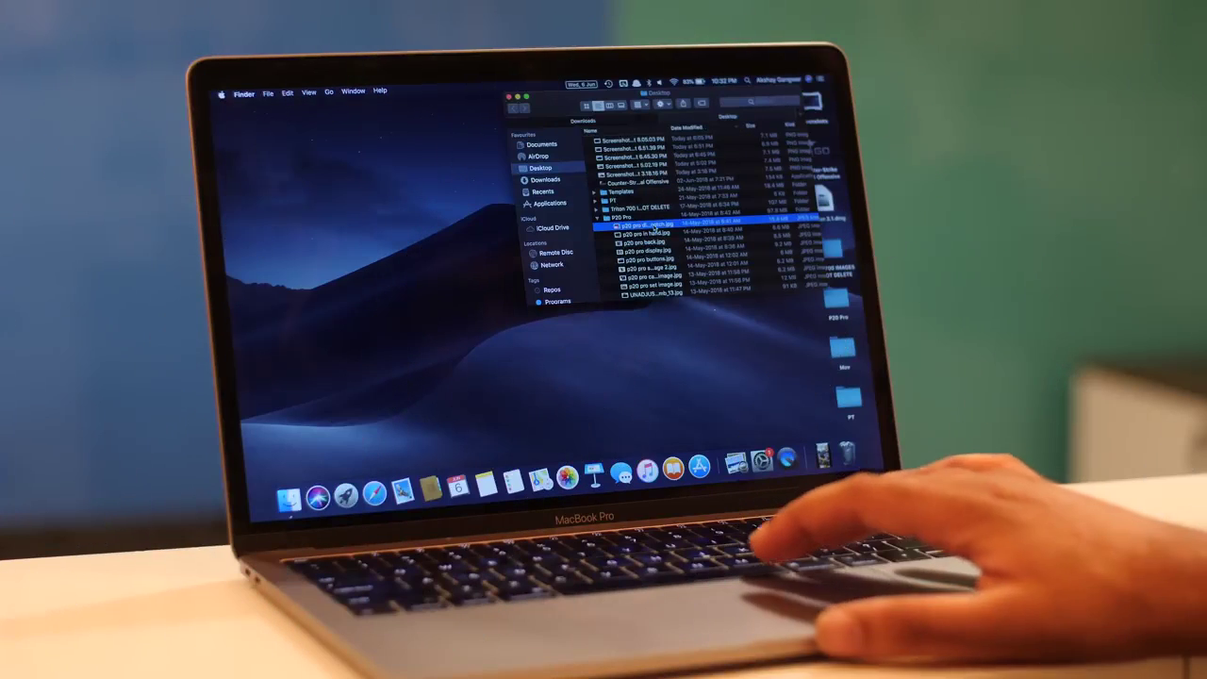
Step: Quick Look the P20 Pro photos, ending on p20 pro display.jpg in Markup
key(space)
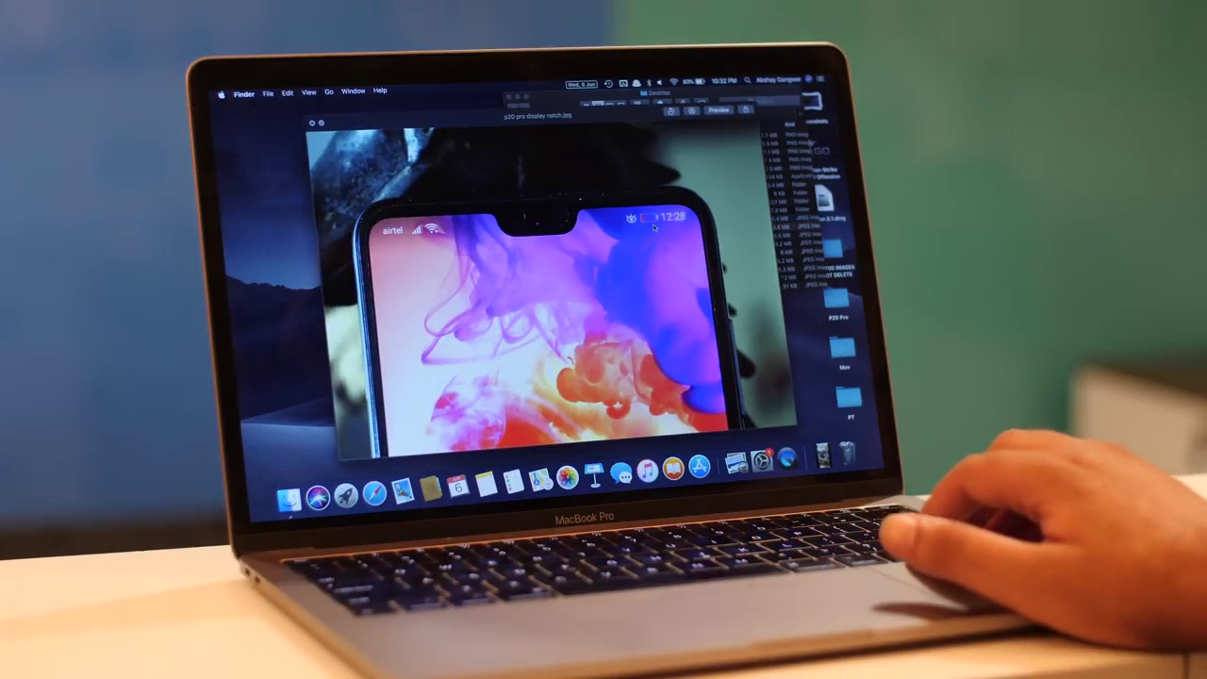
key(Down)
key(Down)
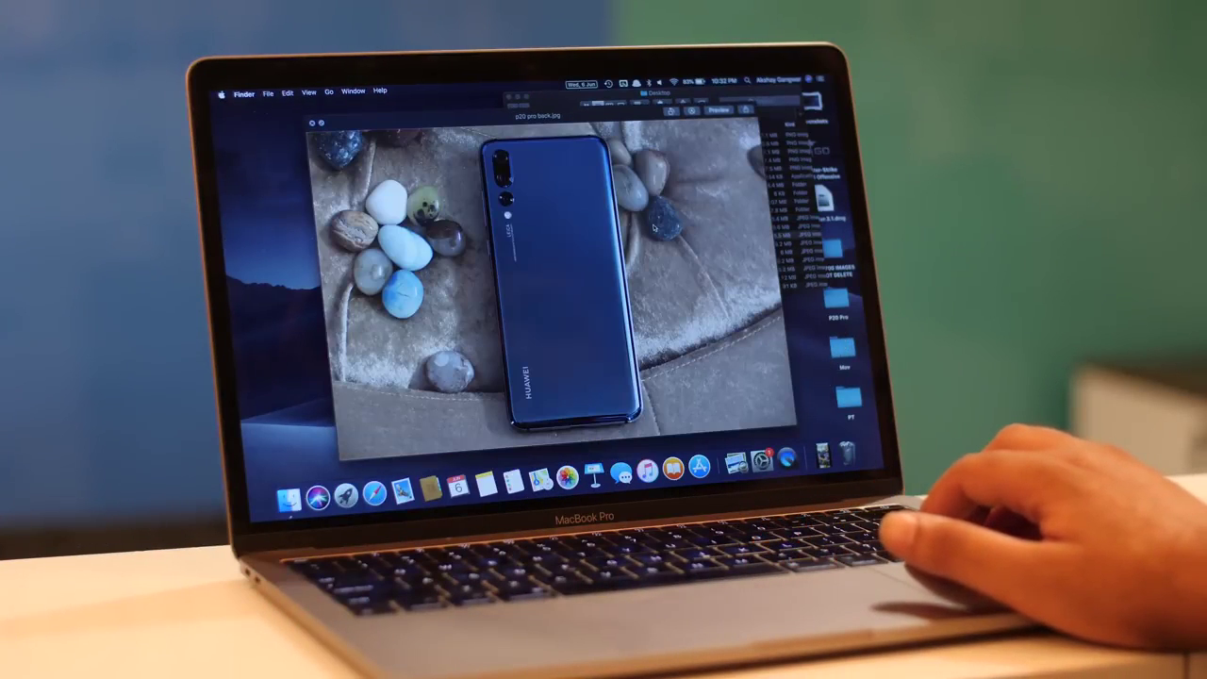
key(Down)
key(Down)
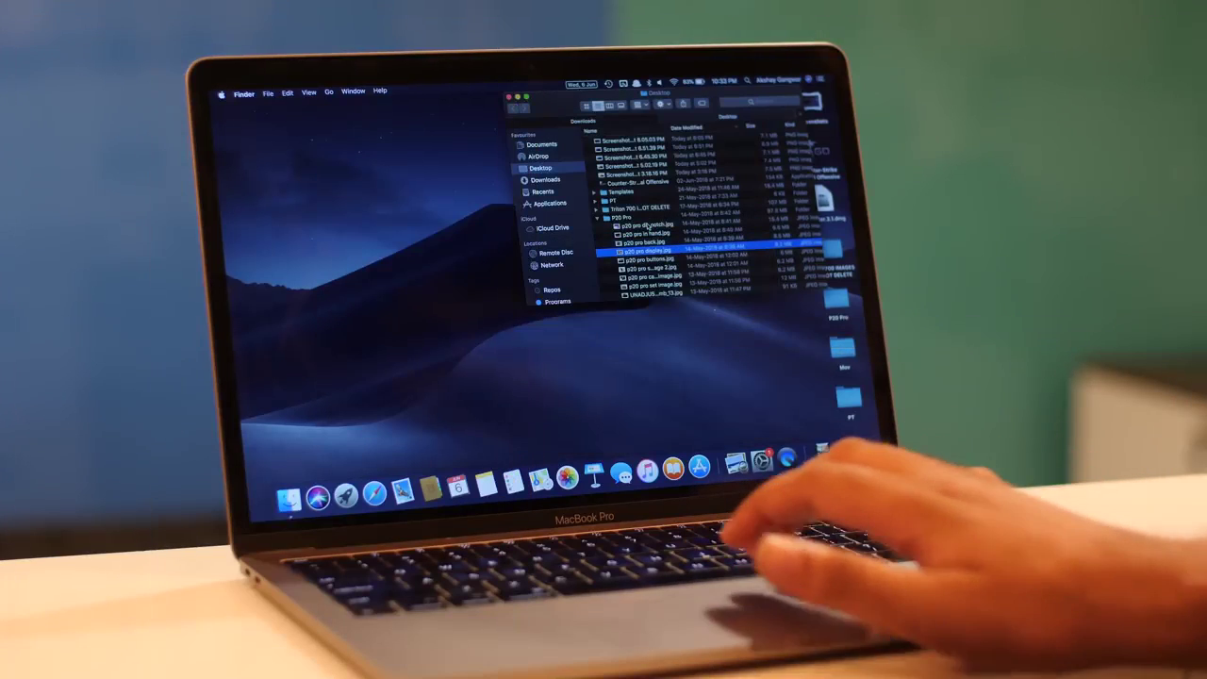
key(space)
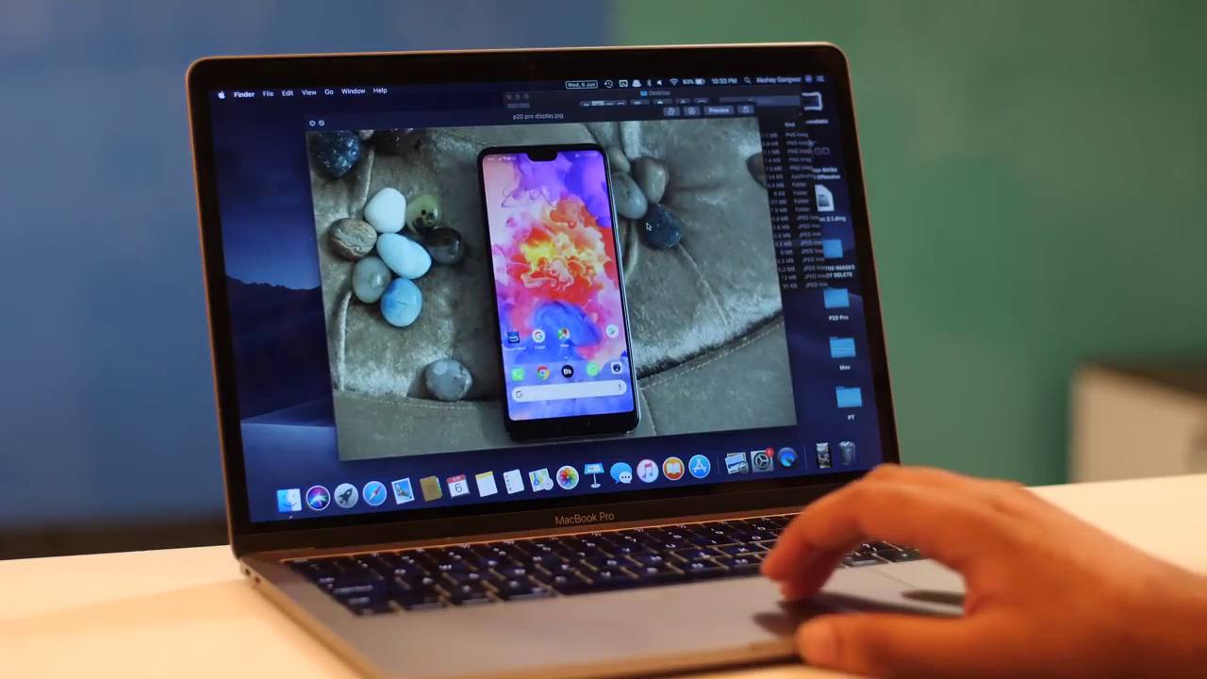
click(691, 111)
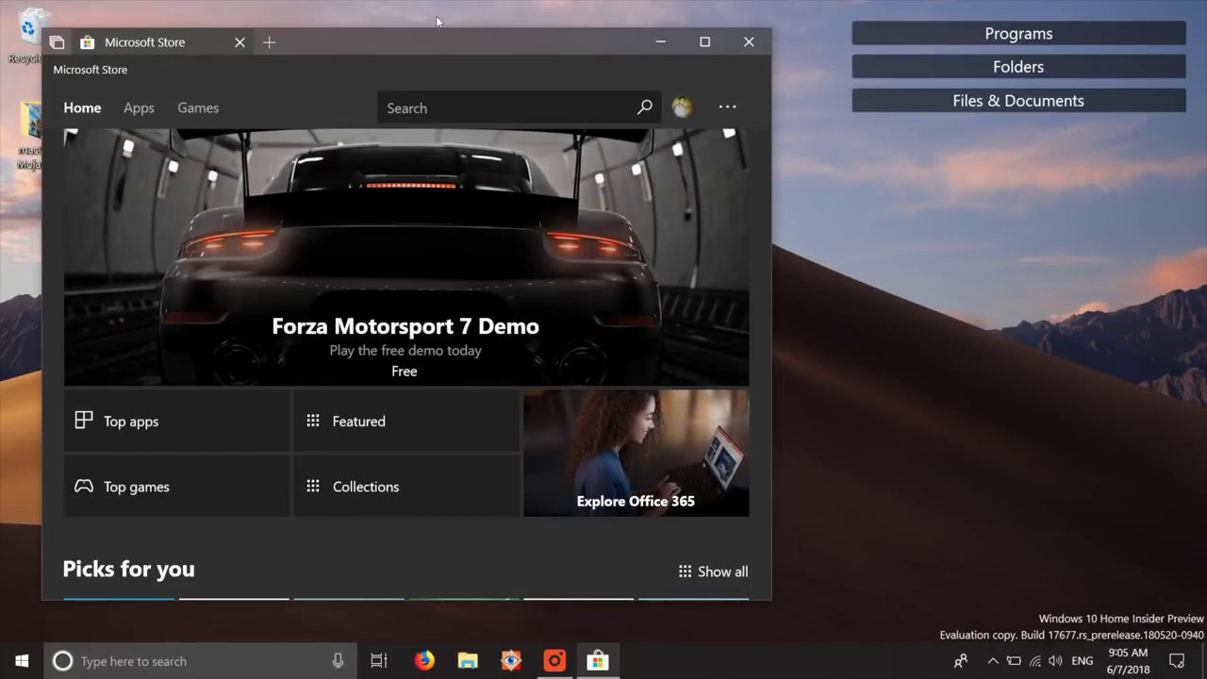
Step: Search the Microsoft Store for 'quicklook'
click(424, 109)
text(quicklook)
key(Return)
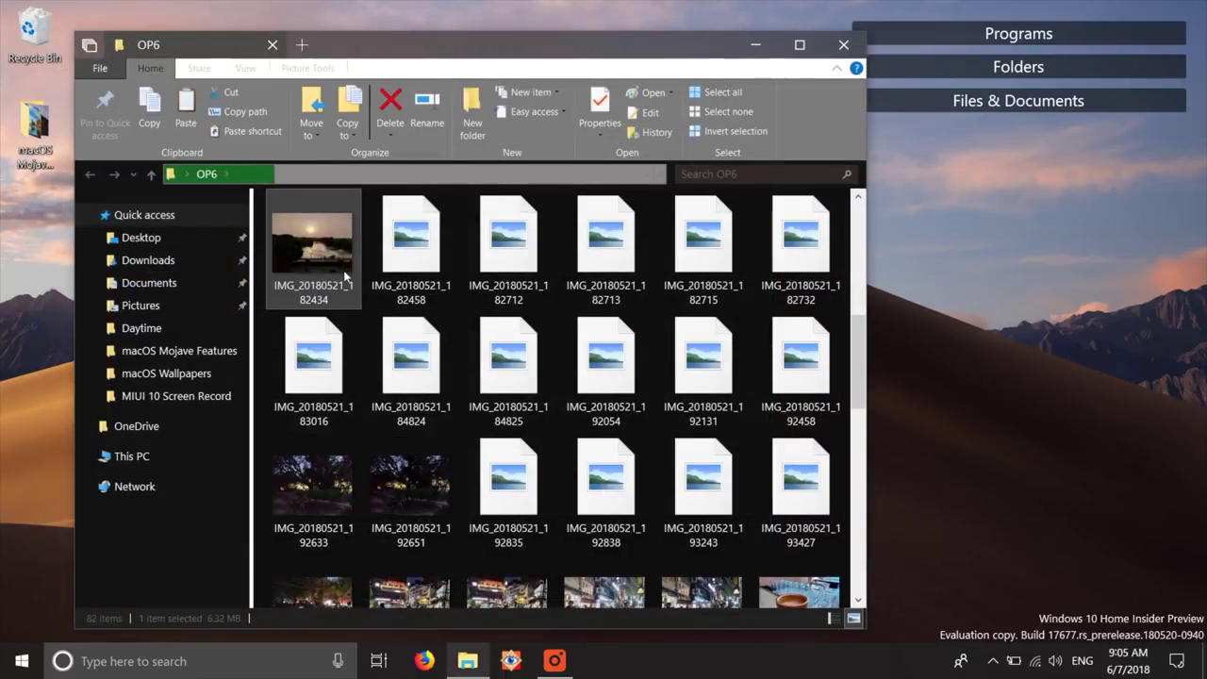
Step: Preview the first OP6 photo full-size with QuickLook using Space
key(space)
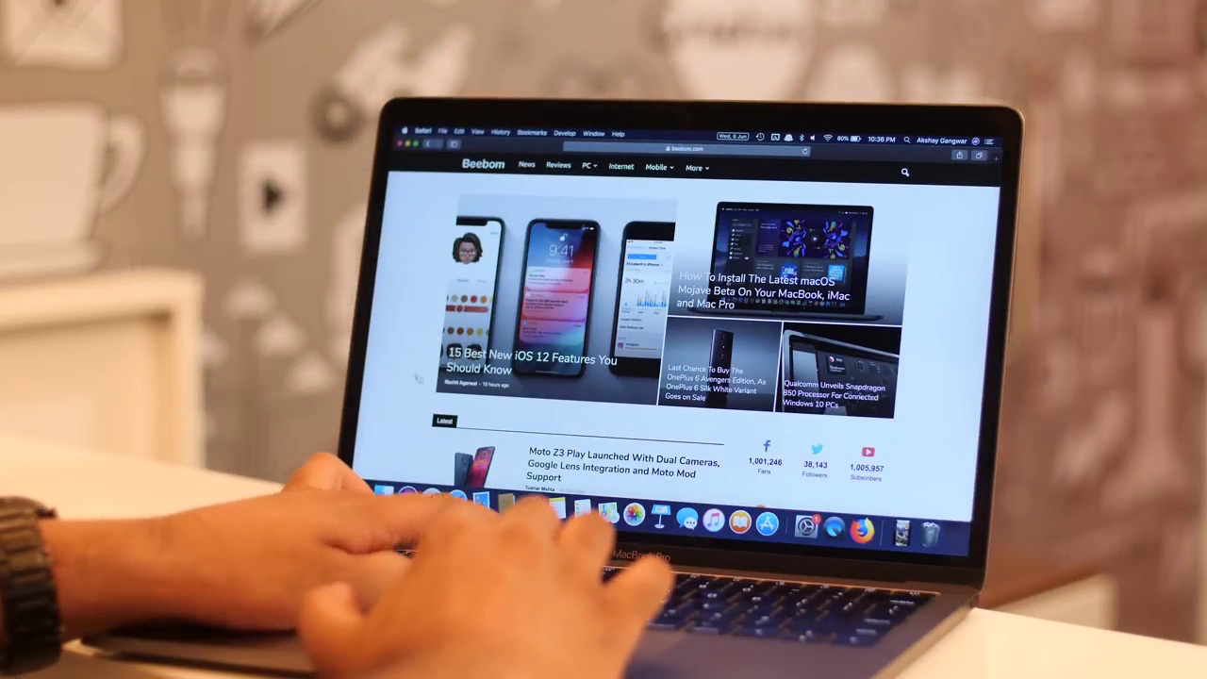
Step: Open the Cmd+Shift+5 screenshot tools and select the iOS 12 image area
key(super+shift+5)
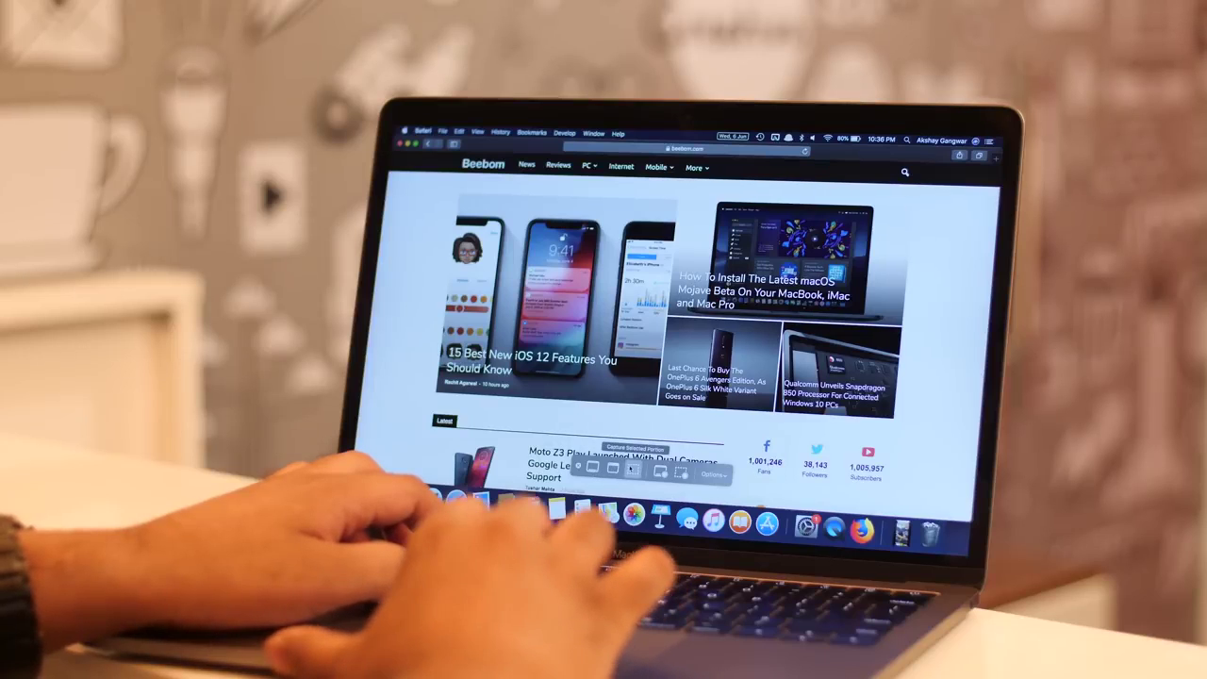
drag(453, 187, 669, 417)
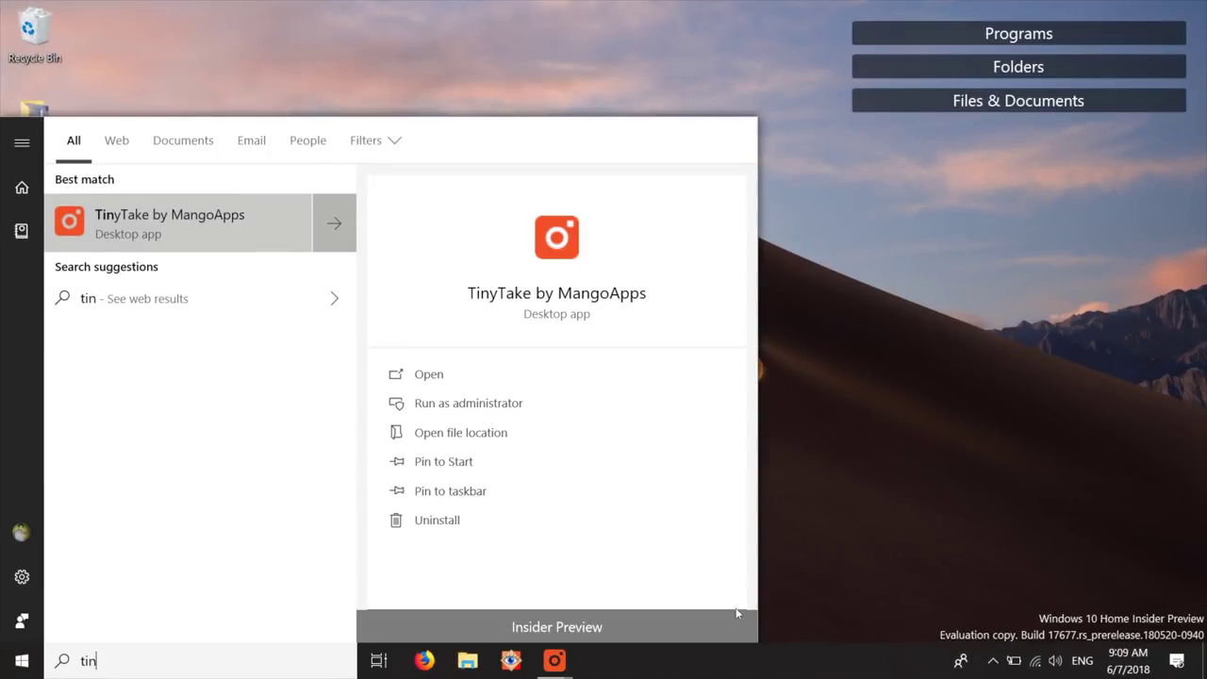
Step: Launch TinyTake by MangoApps from the Start search and drop down its Capture options
click(722, 374)
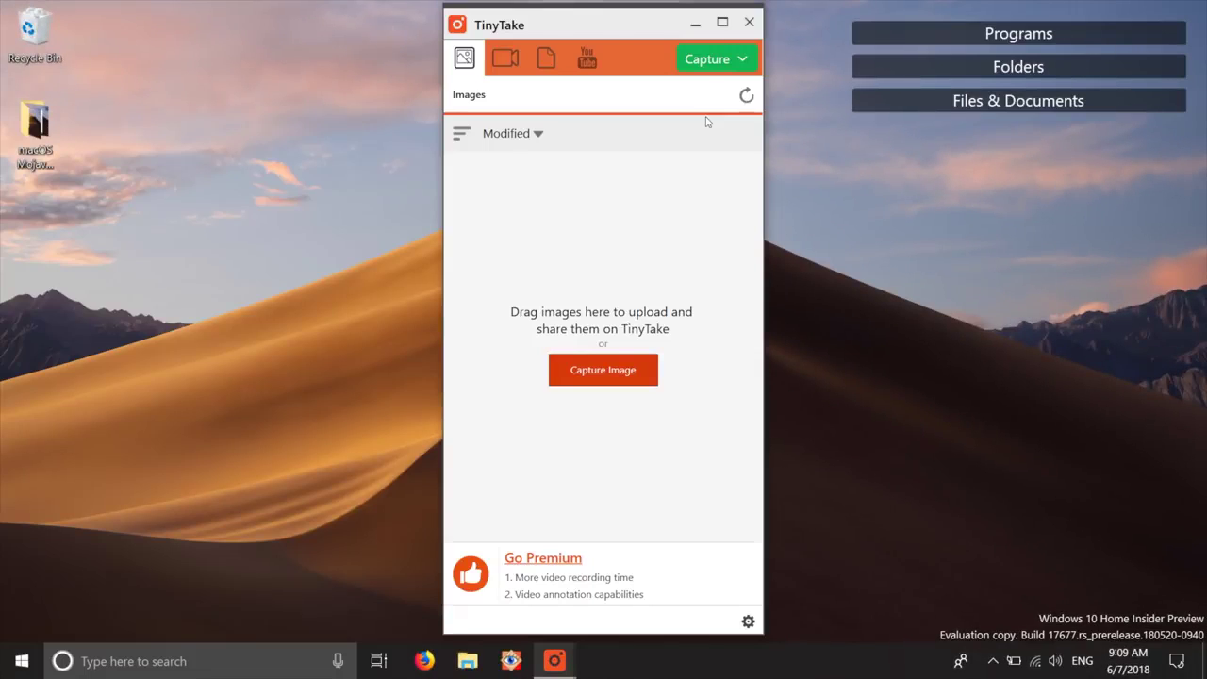
click(741, 59)
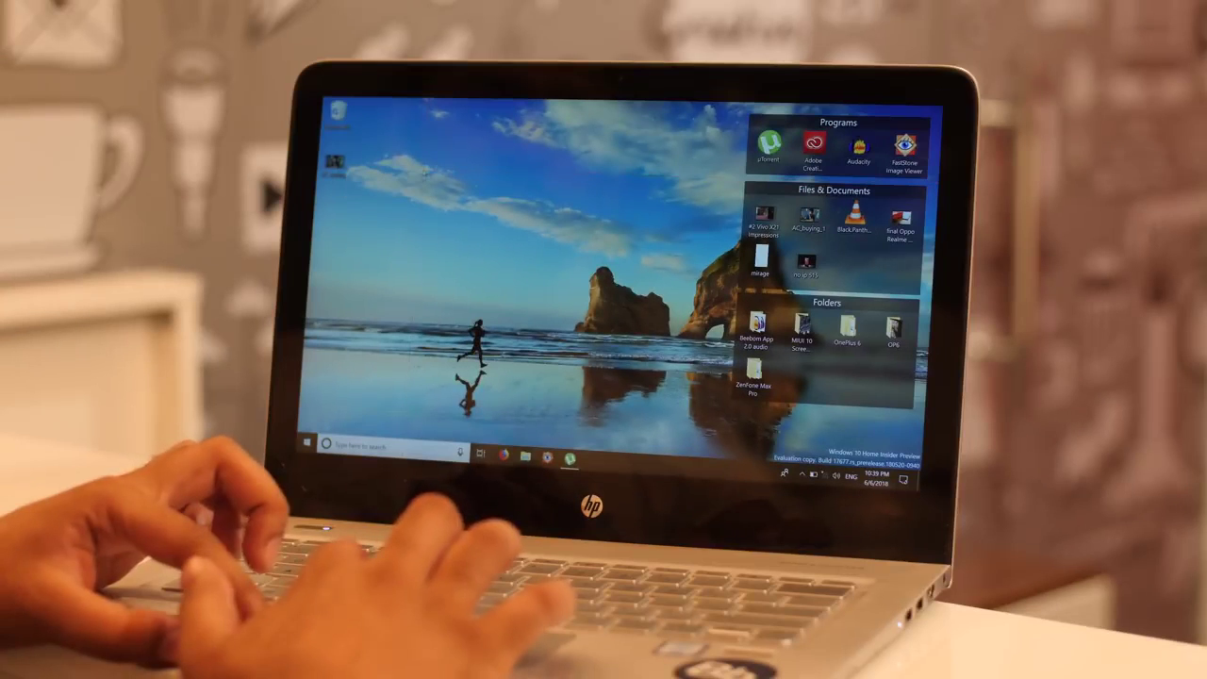
Step: Take a full-screen snip of the fenced desktop and open it in Screen Sketch from Action Center
drag(504, 257, 711, 415)
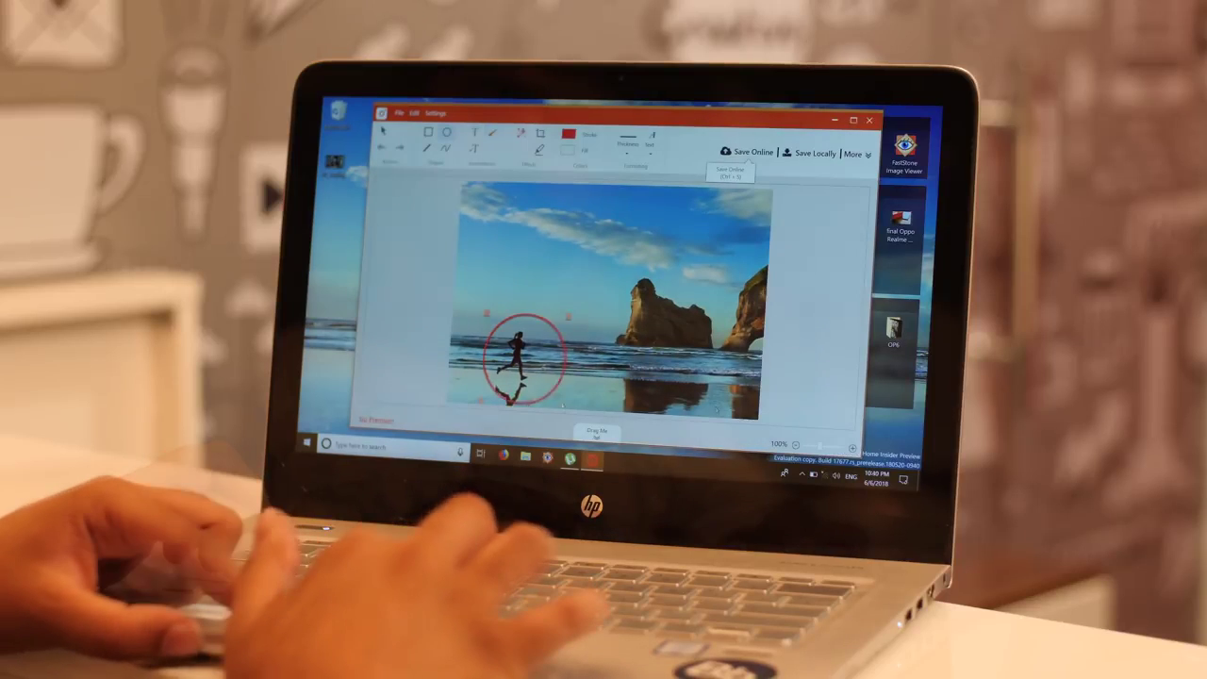
drag(564, 404, 550, 396)
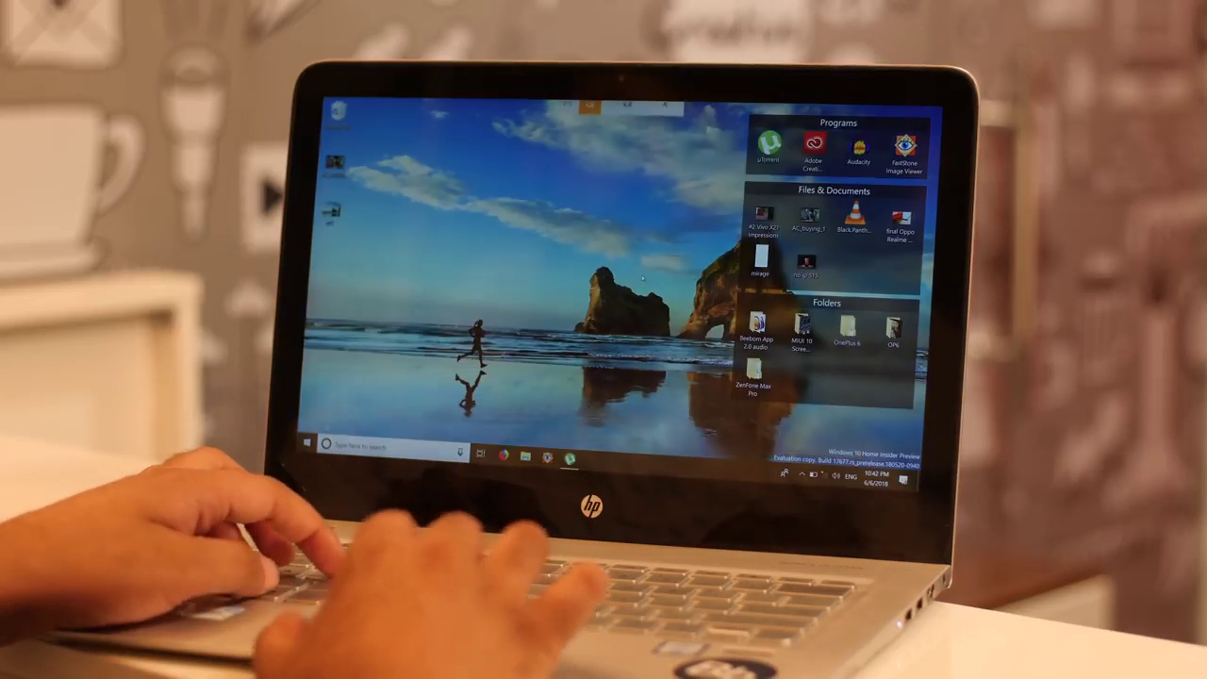
click(628, 114)
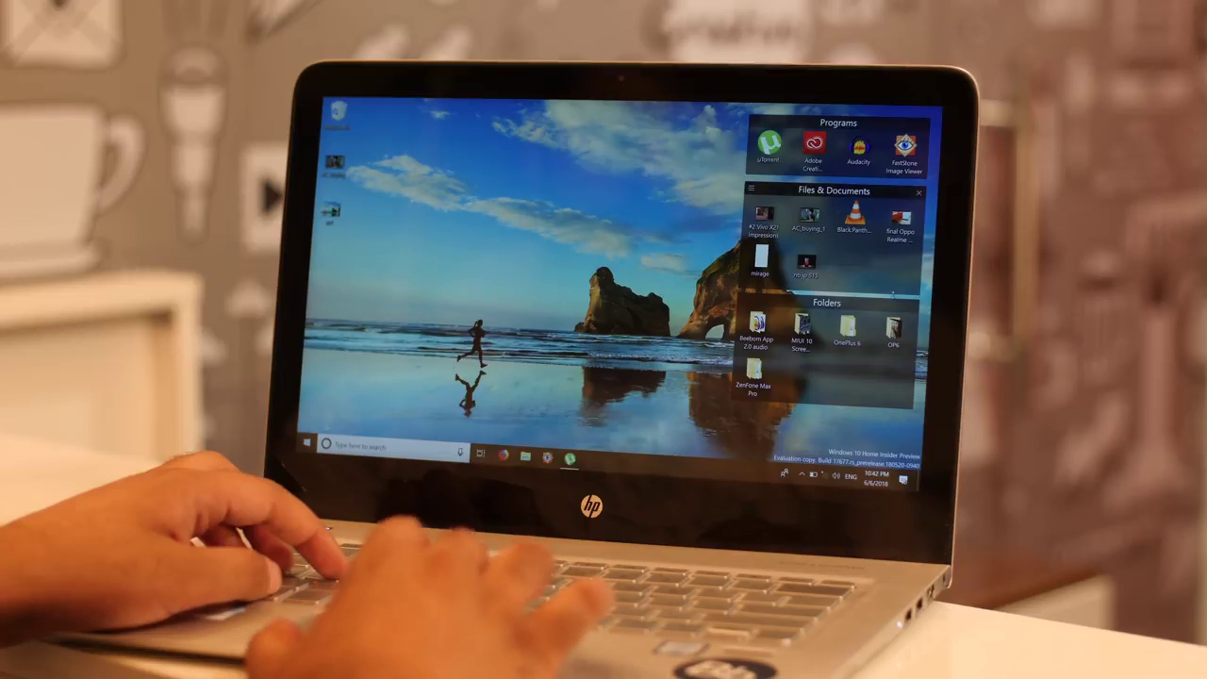
key(super+a)
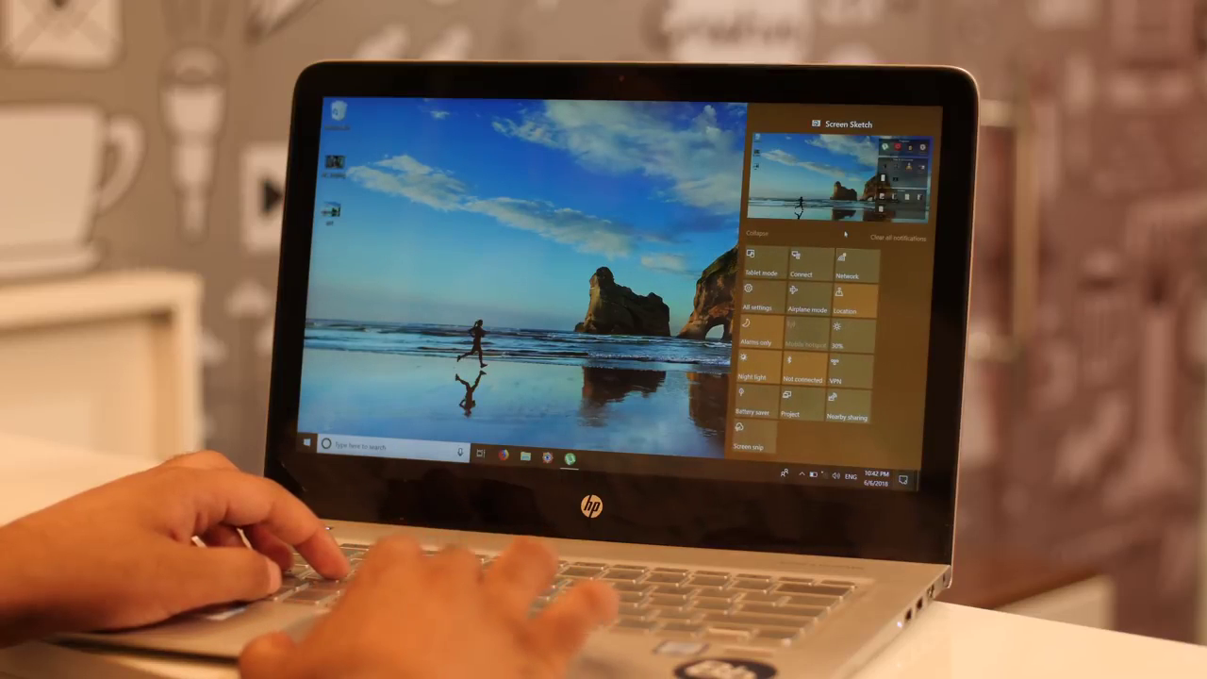
click(839, 174)
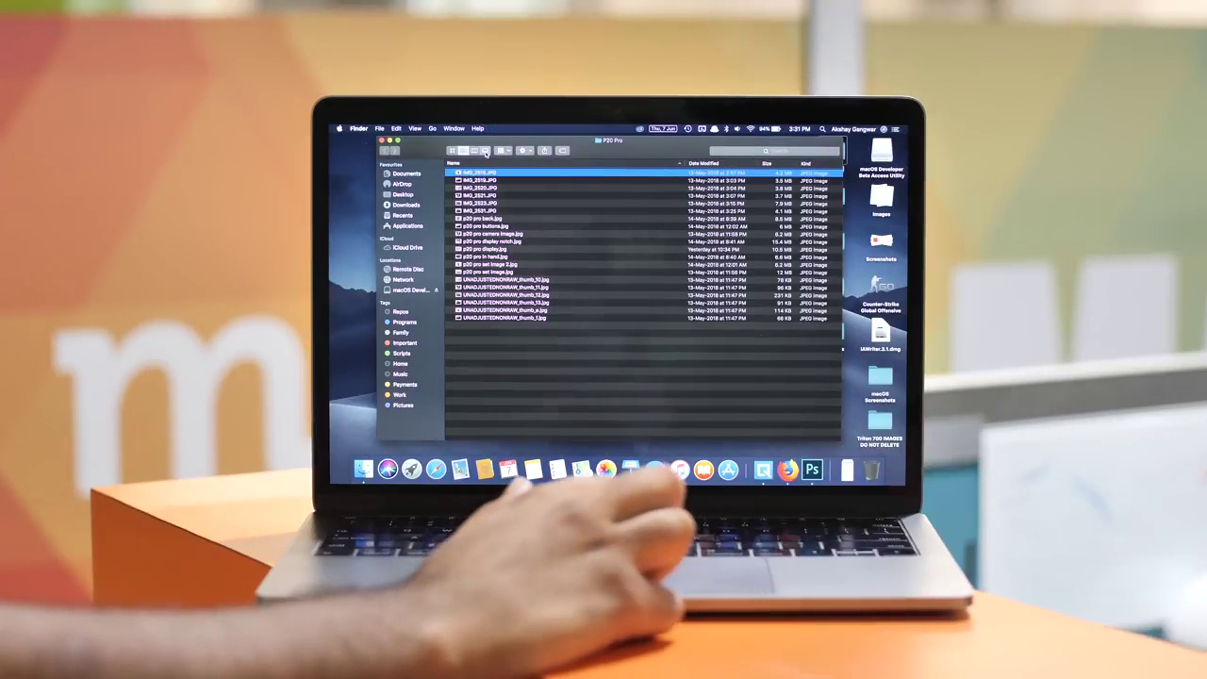
Step: Switch the P20 Pro folder to Gallery view and rotate p20 pro back.jpg left three times
click(485, 151)
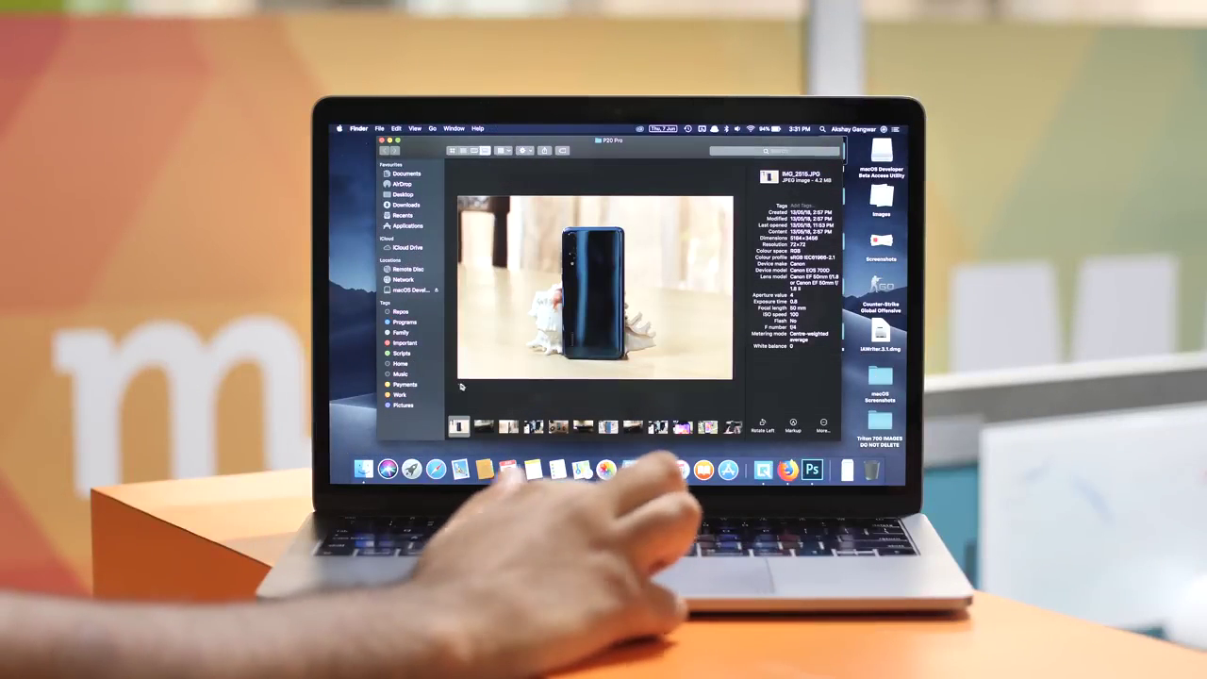
key(Right)
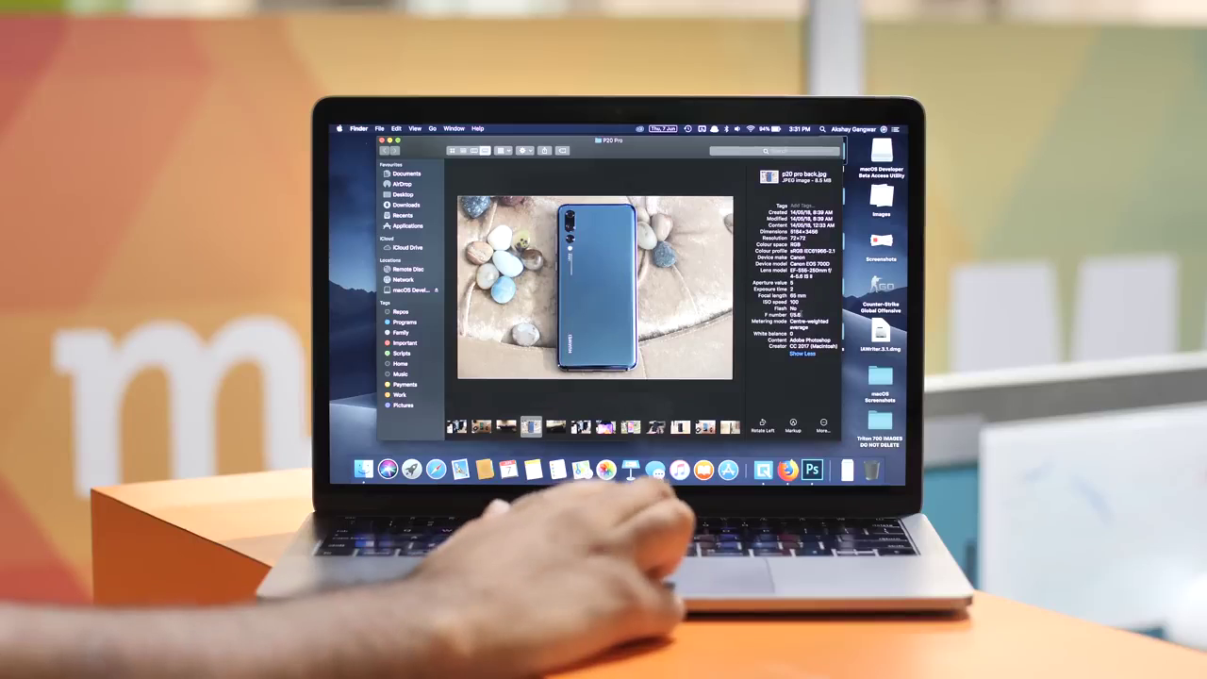
click(762, 426)
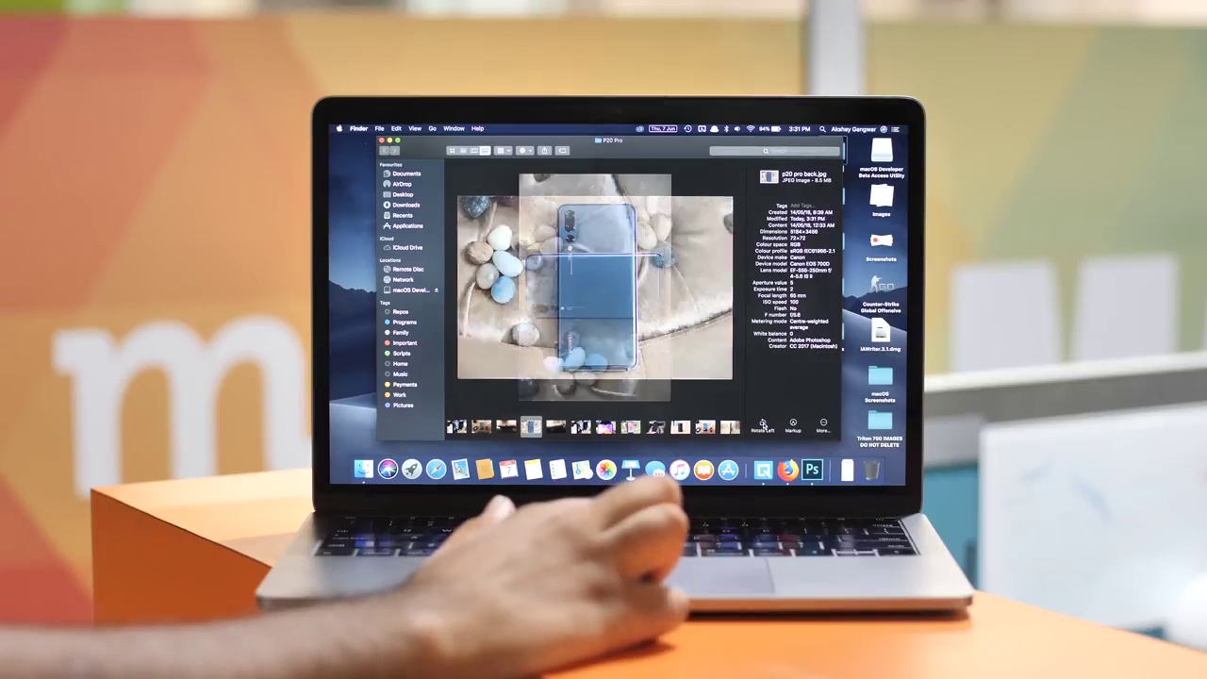
click(762, 425)
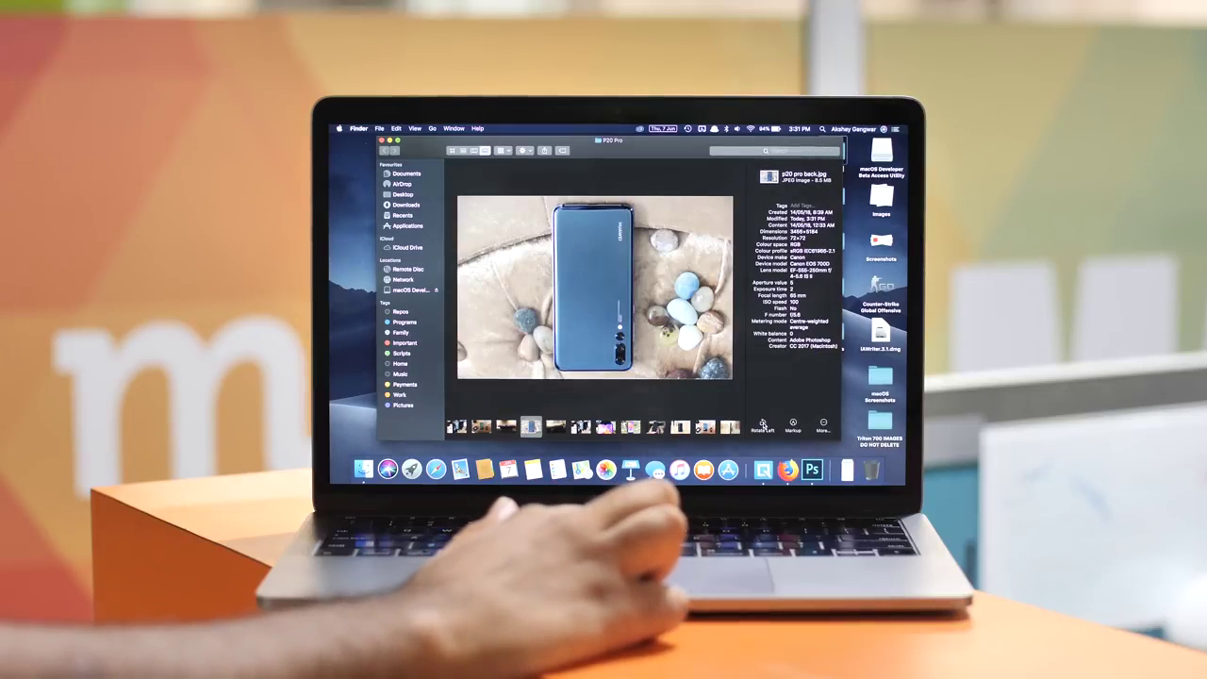
click(762, 424)
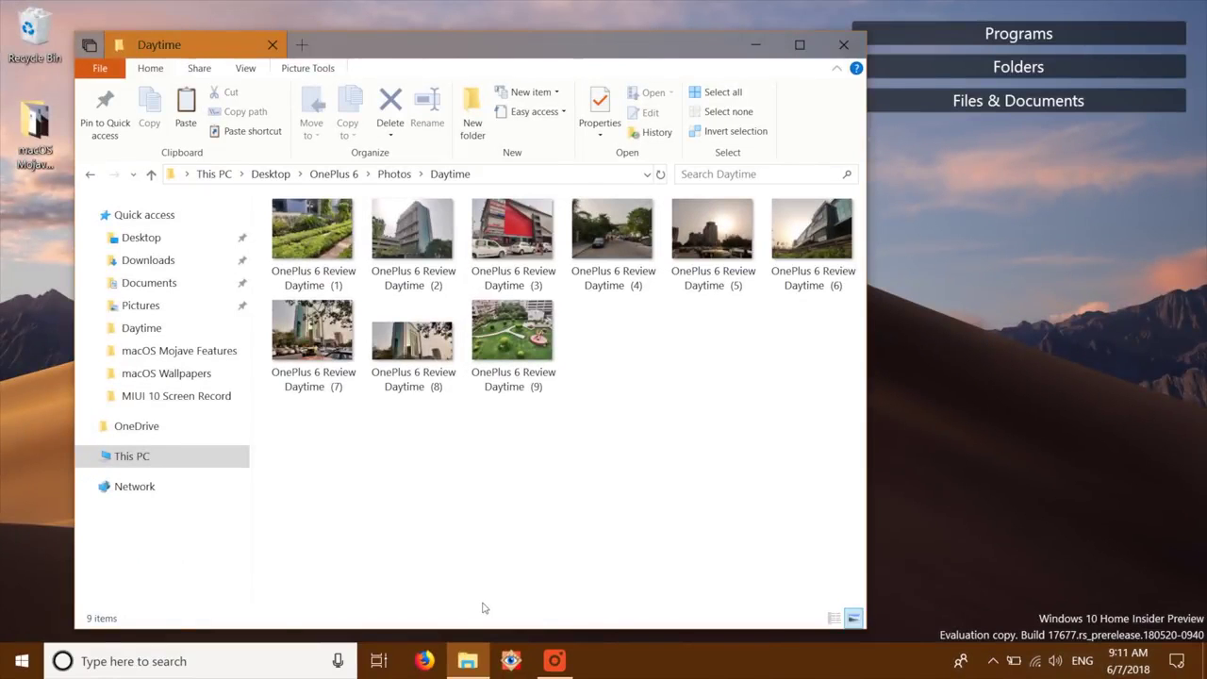
Step: Show OnePlus 6 Review Daytime (1) in the Preview then Details pane and rotate it left to 600 x 800
click(244, 69)
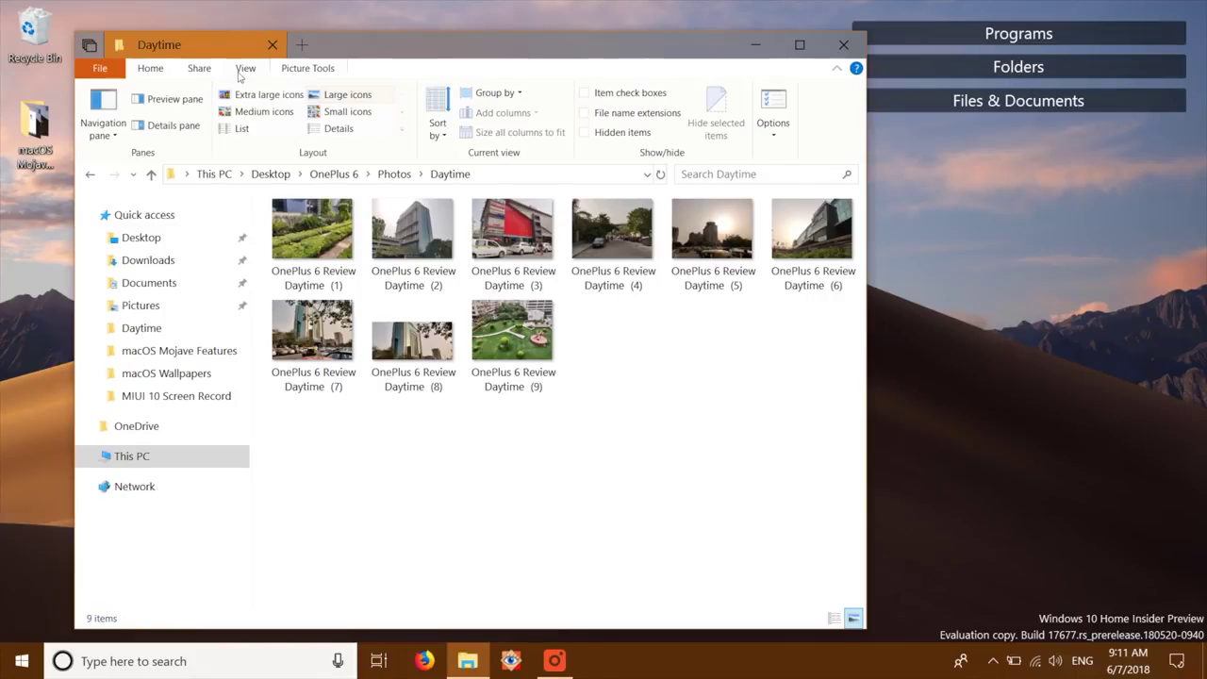
click(172, 99)
click(334, 281)
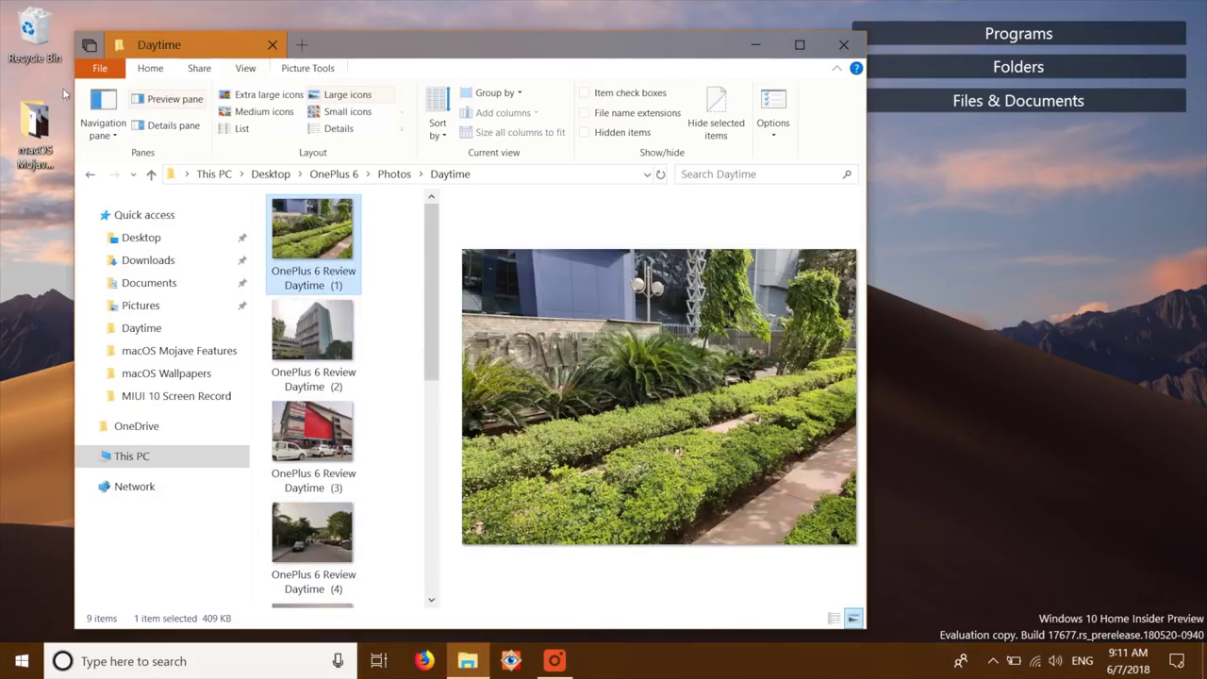
click(141, 125)
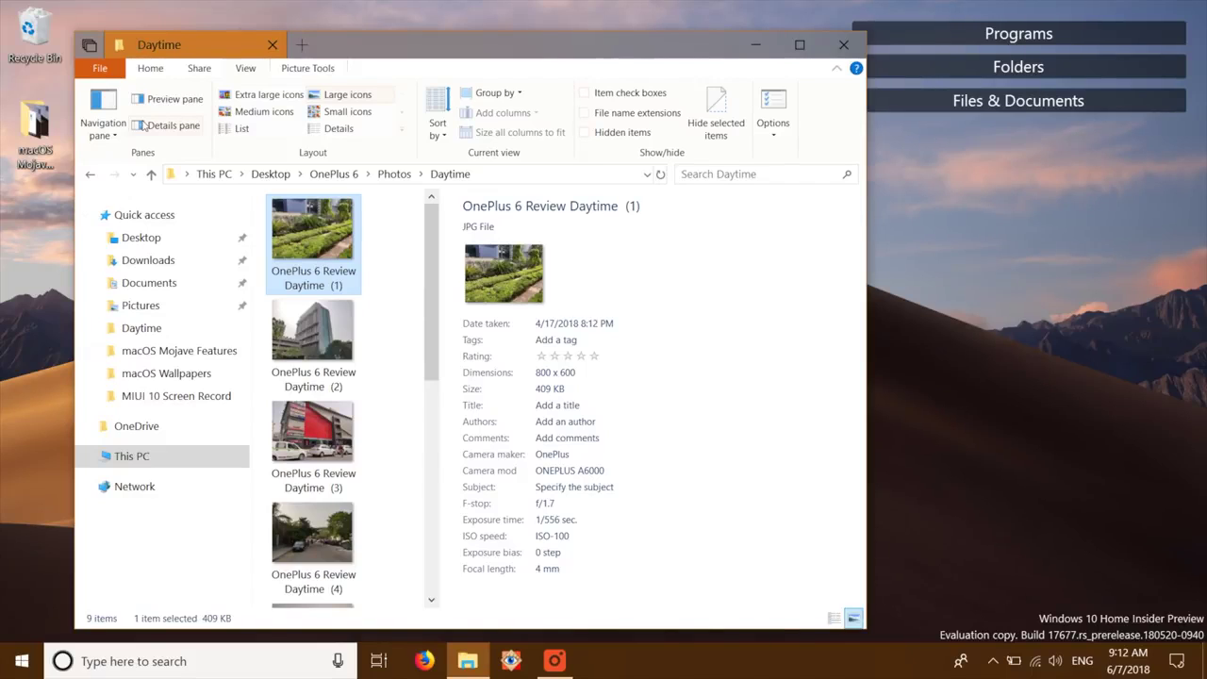
click(308, 70)
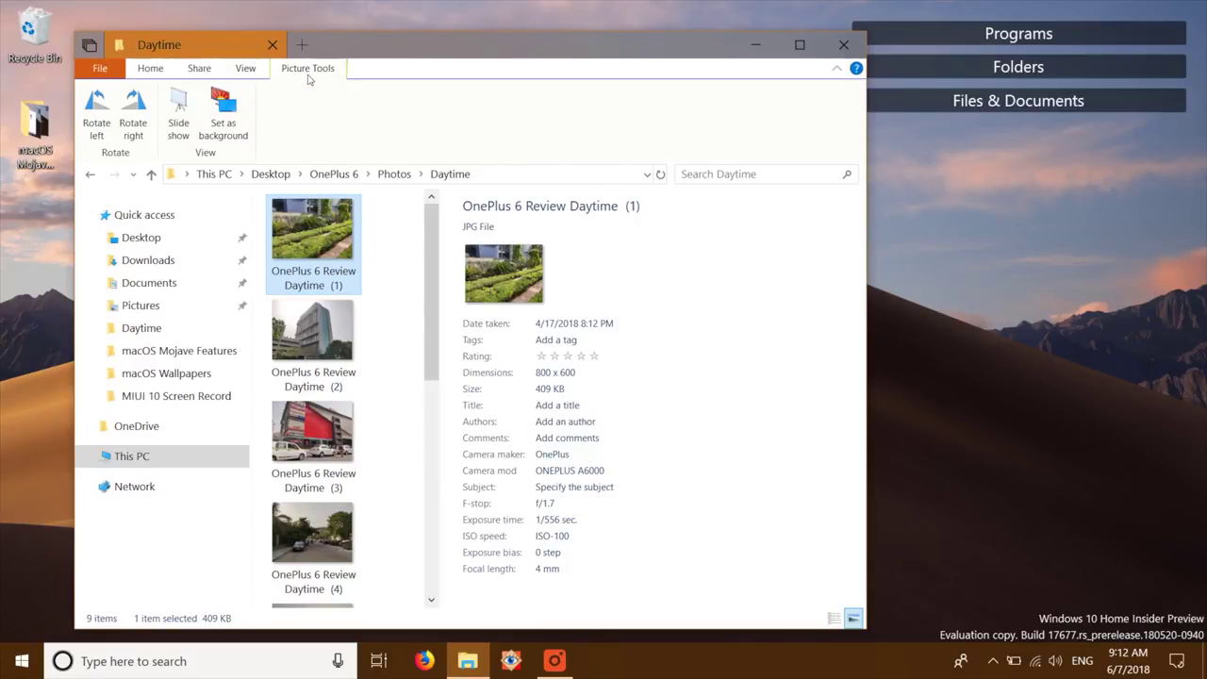
click(106, 126)
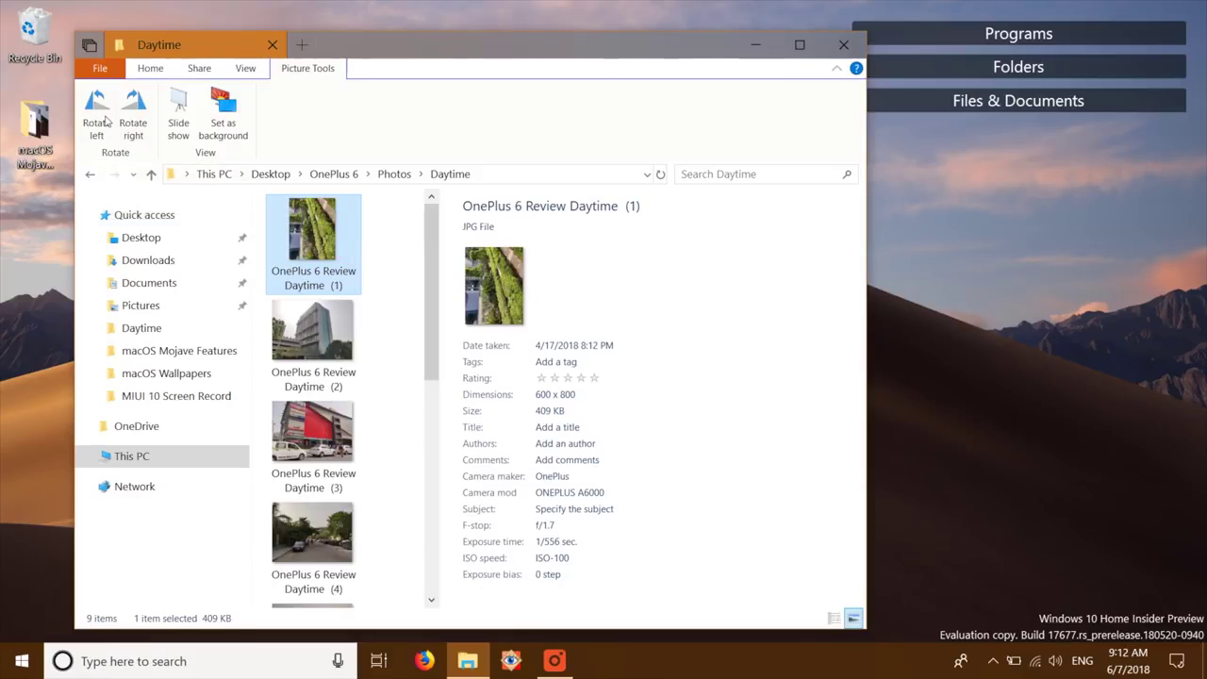